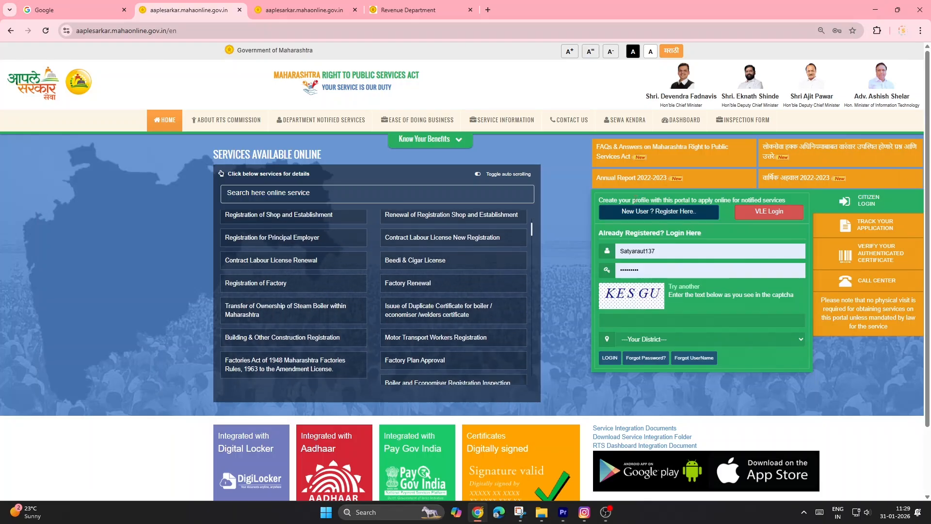
Step: Open new-user registration, choose Option 1 for mobile OTP verification, and set the district to Latur
{"action": "left_click", "coordinate": [641, 213]}
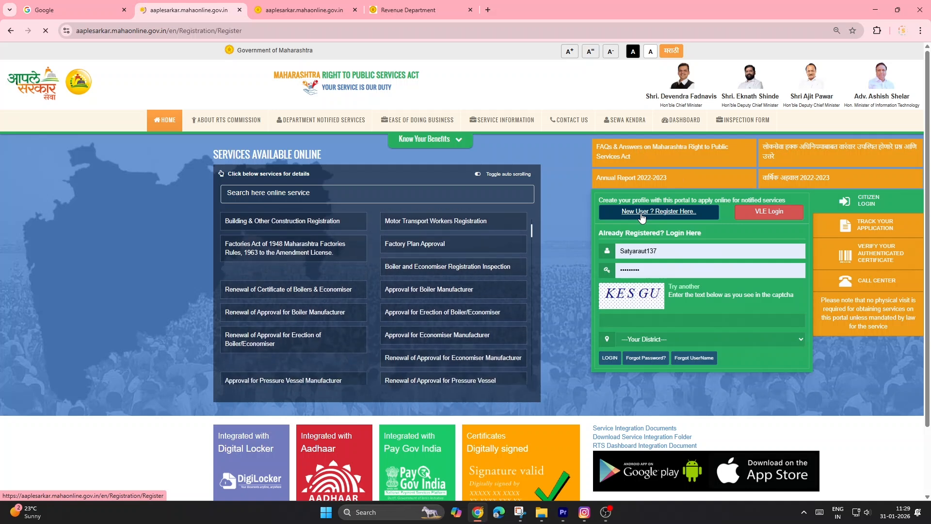
{"action": "left_click", "coordinate": [340, 297]}
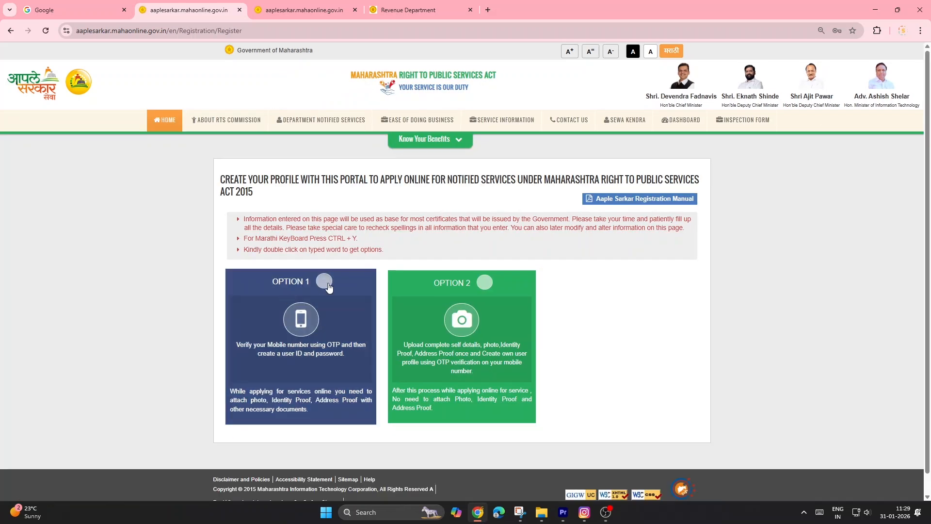
{"action": "scroll", "coordinate": [344, 303], "scroll_direction": "down", "scroll_amount": 3}
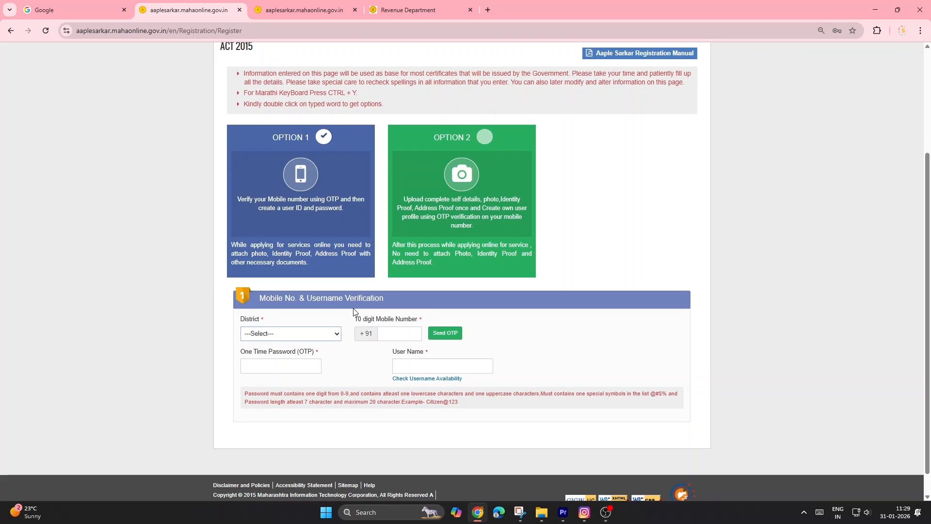
{"action": "left_click", "coordinate": [299, 335]}
{"action": "key", "text": "k"}
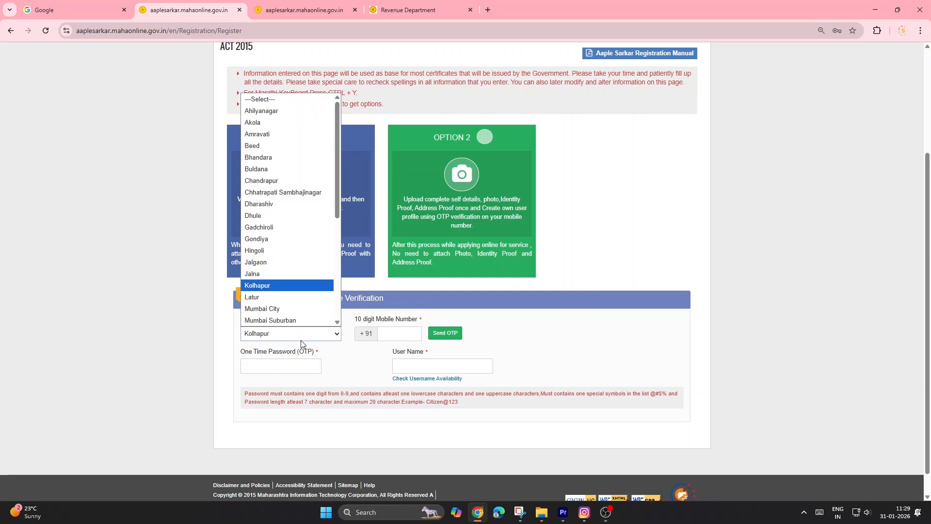
{"action": "key", "text": "l"}
{"action": "key", "text": "Return"}
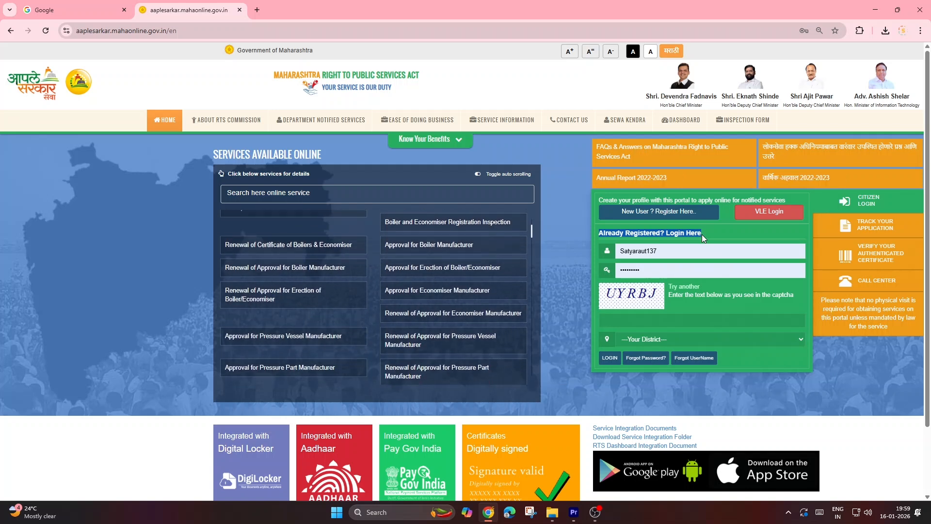
Step: Log in to the existing citizen account, entering the captcha text and selecting Latur as the district
{"action": "left_click", "coordinate": [670, 249]}
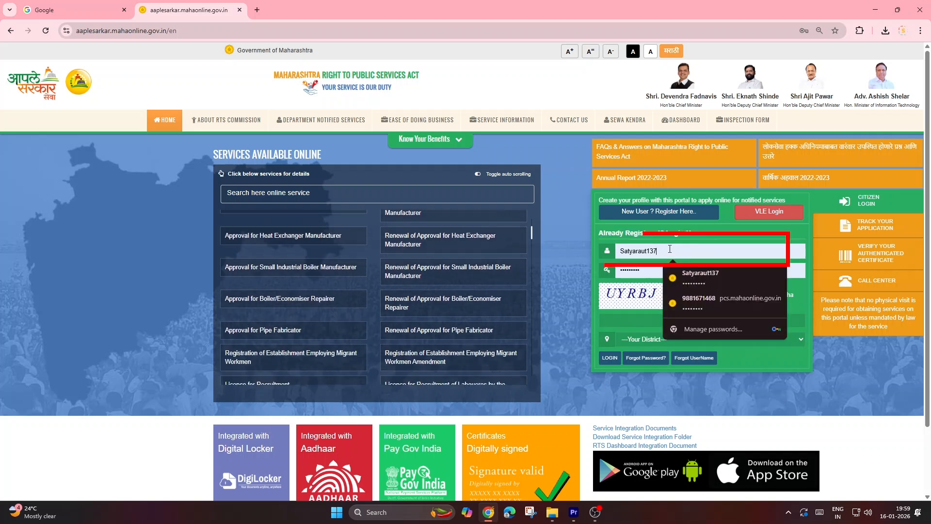
{"action": "left_click", "coordinate": [631, 271]}
{"action": "left_click", "coordinate": [636, 320]}
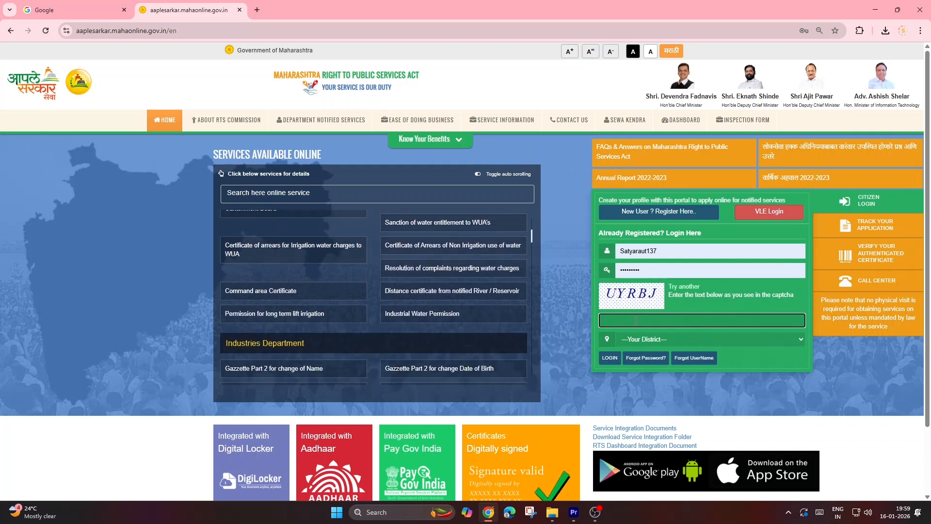
{"action": "type", "text": "UY"}
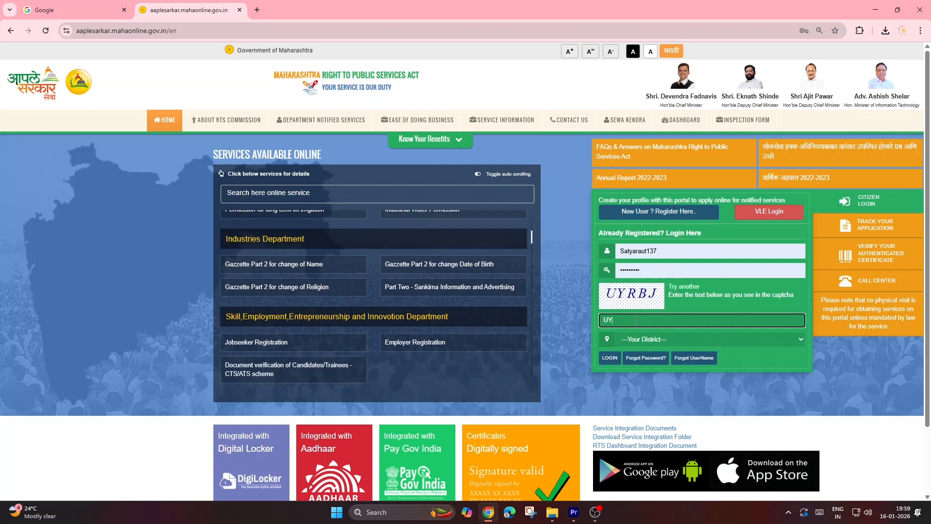
{"action": "type", "text": "RBJ"}
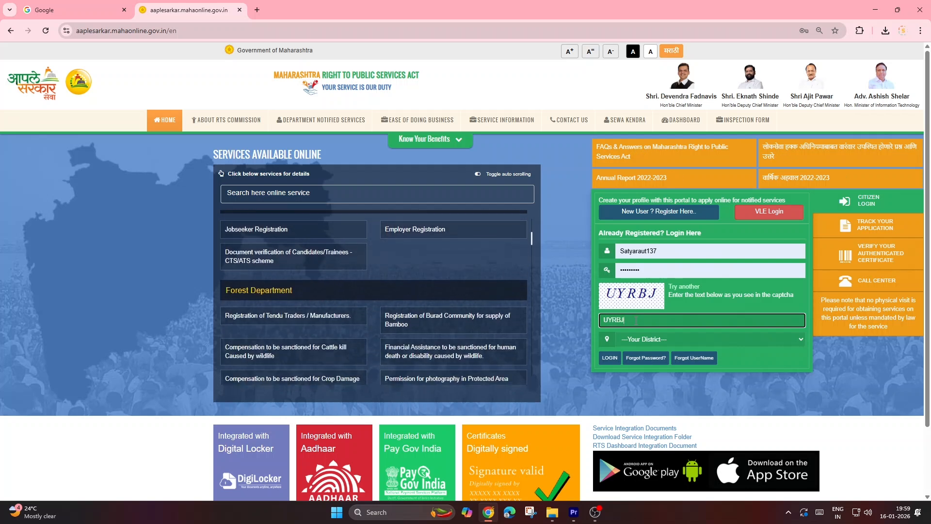
{"action": "key", "text": "Tab"}
{"action": "key", "text": "l"}
{"action": "left_click", "coordinate": [610, 357]}
Step: Open the Revenue Department's notified services and set the sub-department to Revenue Services
{"action": "mouse_move", "coordinate": [96, 153]}
{"action": "left_mouse_down"}
{"action": "mouse_move", "coordinate": [94, 244]}
{"action": "mouse_move", "coordinate": [106, 306]}
{"action": "left_mouse_up"}
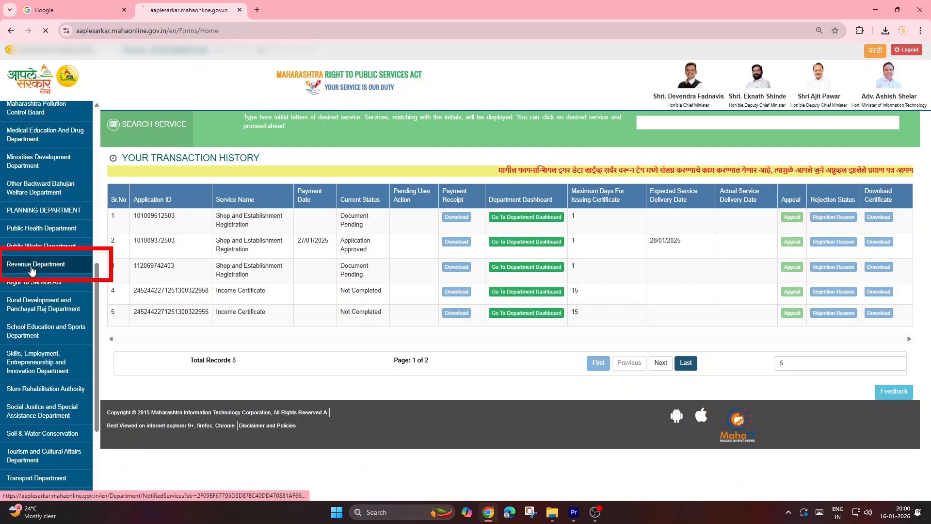
{"action": "left_click", "coordinate": [32, 268]}
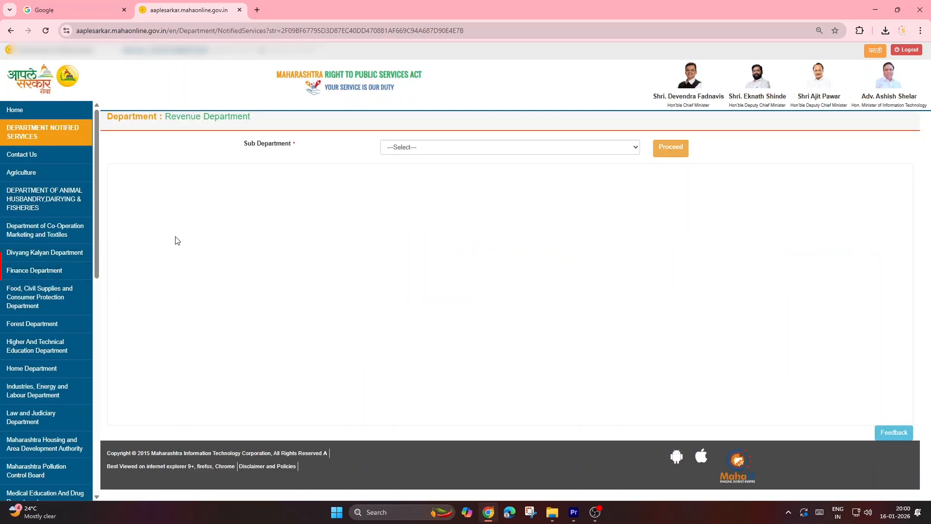
{"action": "left_click_drag", "start_coordinate": [236, 147], "coordinate": [298, 146]}
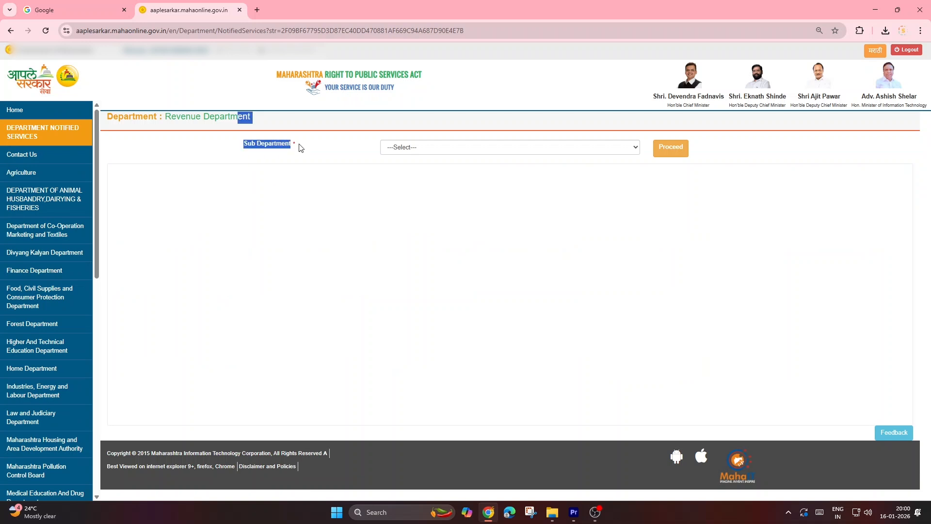
{"action": "left_click", "coordinate": [316, 152]}
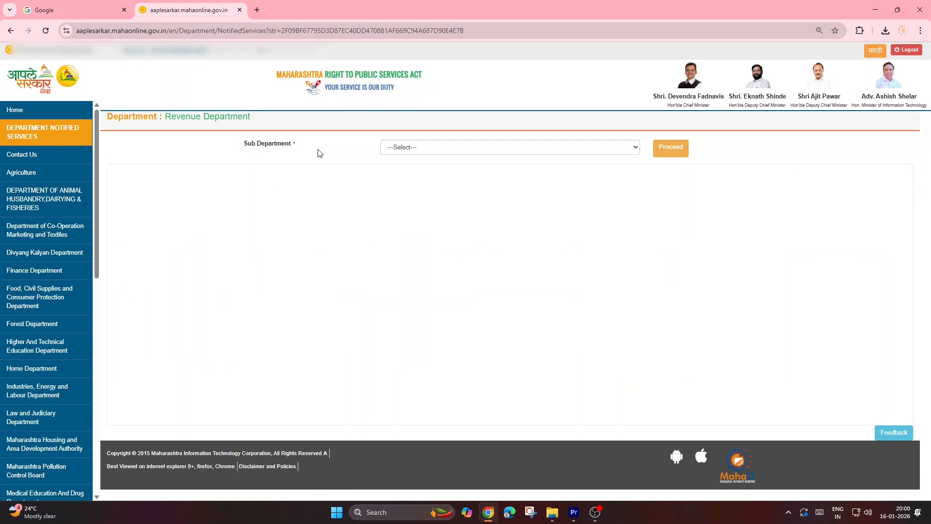
{"action": "left_click", "coordinate": [433, 149]}
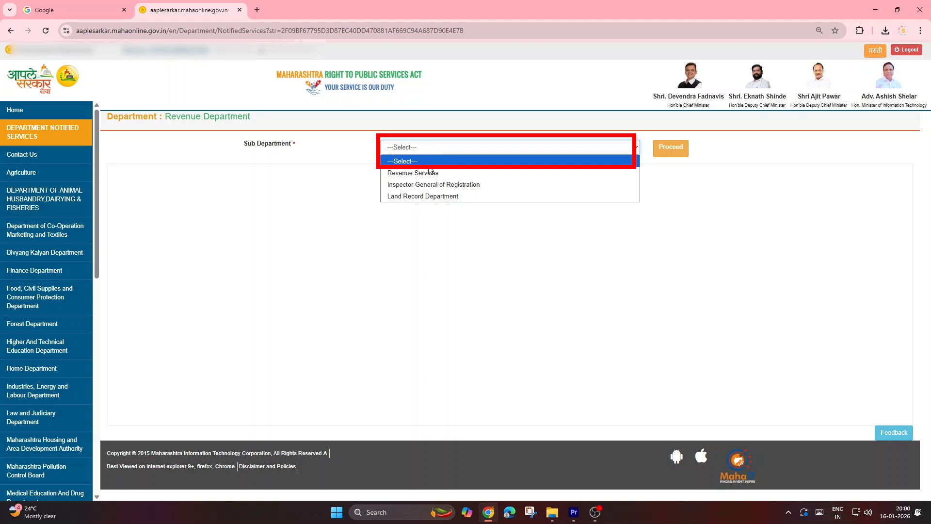
{"action": "left_click", "coordinate": [424, 173]}
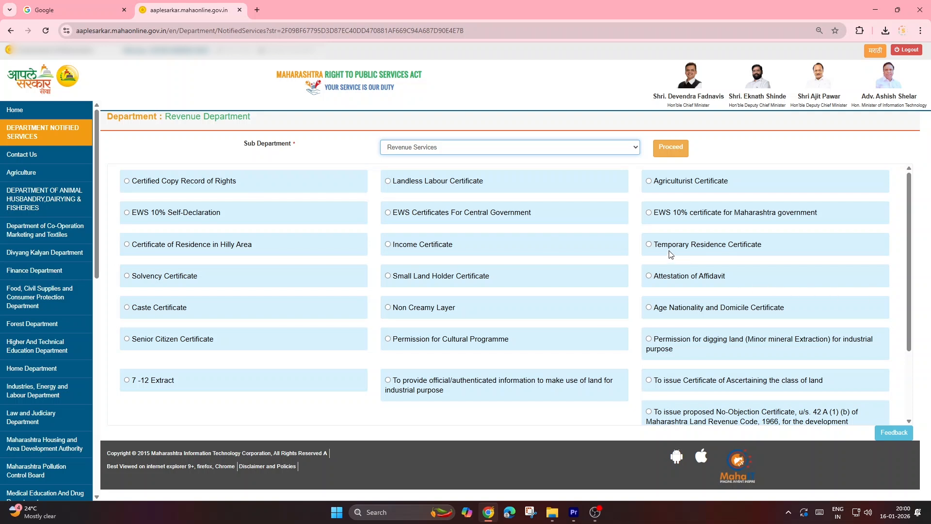
Step: Proceed with Temporary Residence Certificate and open that certificate from the Revenue Department's service list
{"action": "left_click", "coordinate": [650, 245]}
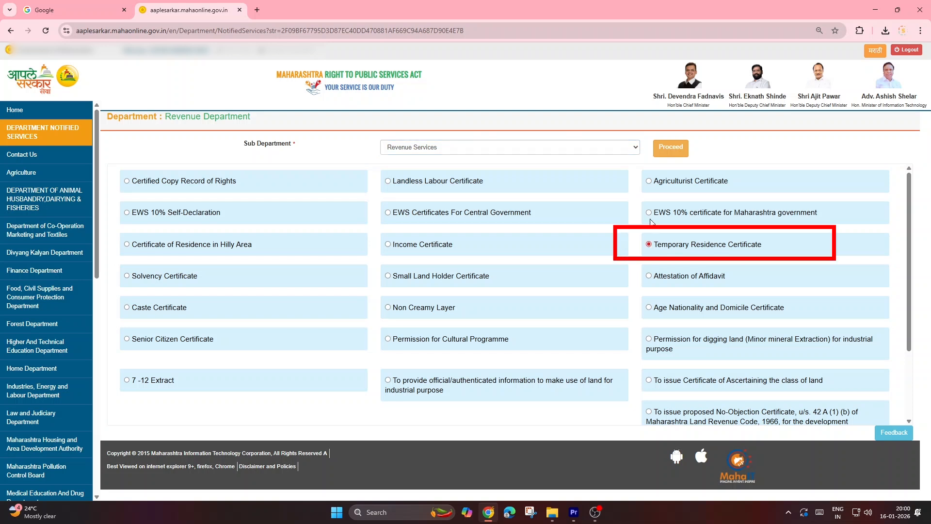
{"action": "left_click", "coordinate": [672, 148]}
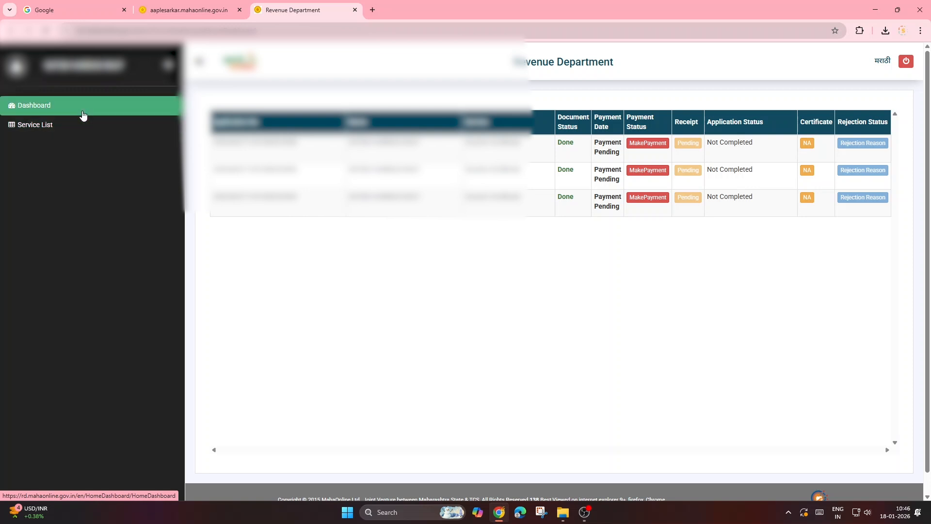
{"action": "left_click", "coordinate": [59, 133]}
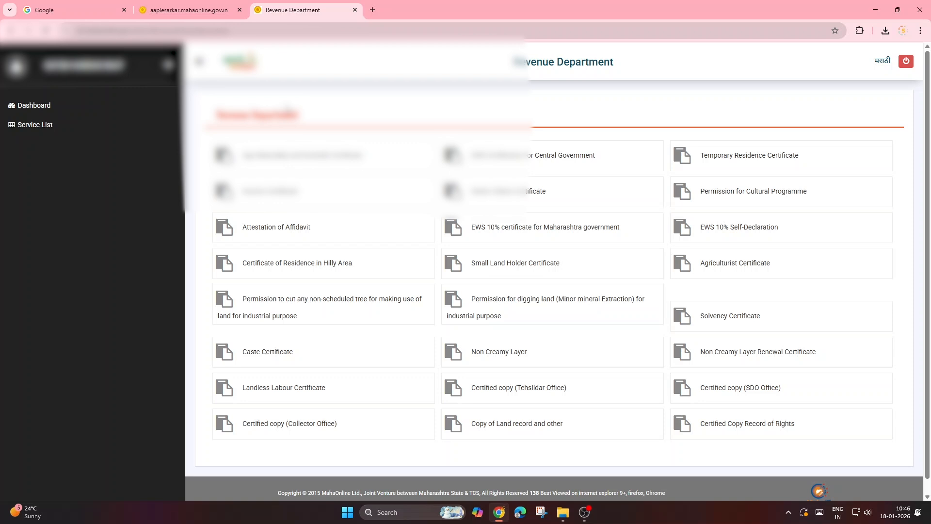
{"action": "left_click", "coordinate": [721, 169]}
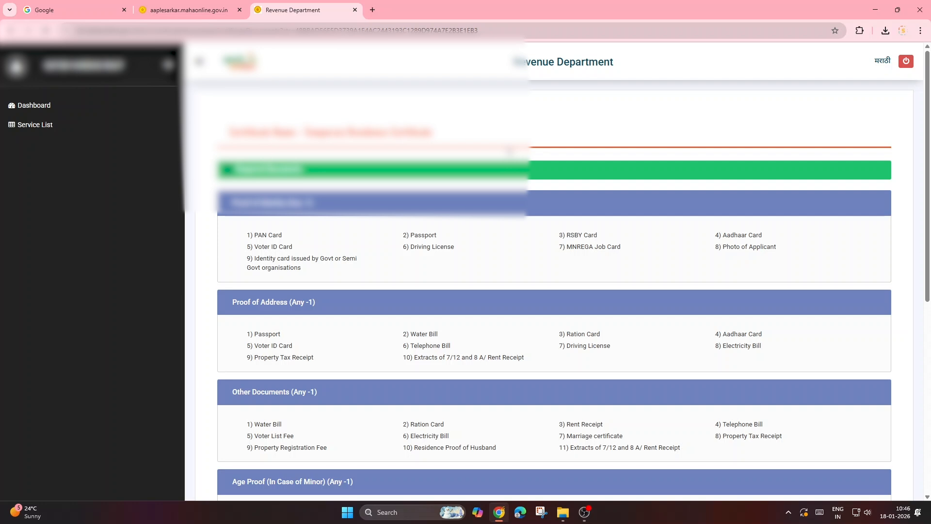
Step: Switch the page to Marathi, review the documents required for the certificate, and continue to the application form
{"action": "left_click", "coordinate": [881, 63]}
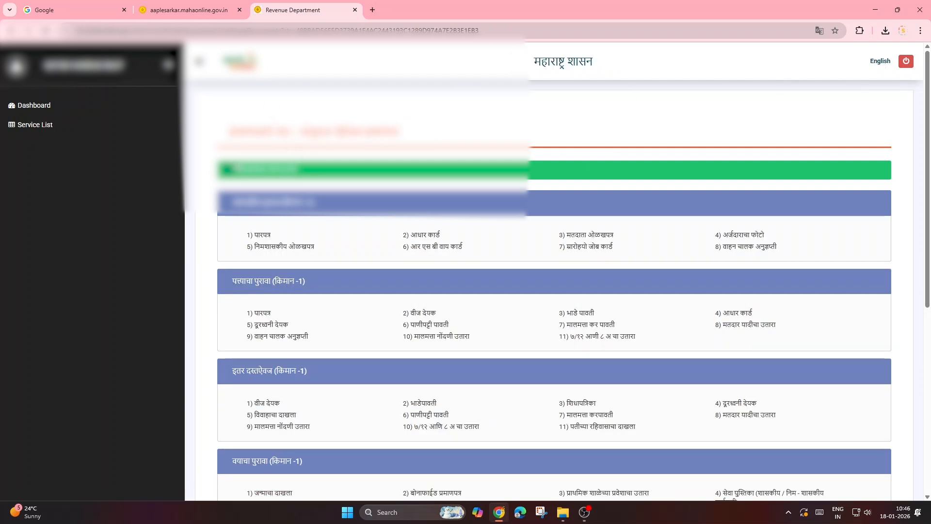
{"action": "scroll", "coordinate": [555, 272], "scroll_direction": "down", "scroll_amount": 5}
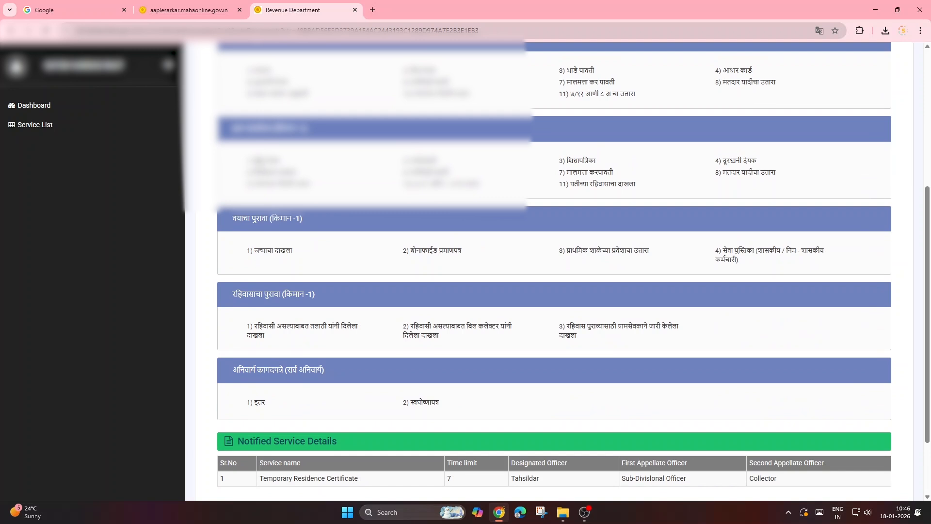
{"action": "scroll", "coordinate": [553, 272], "scroll_direction": "up", "scroll_amount": 4}
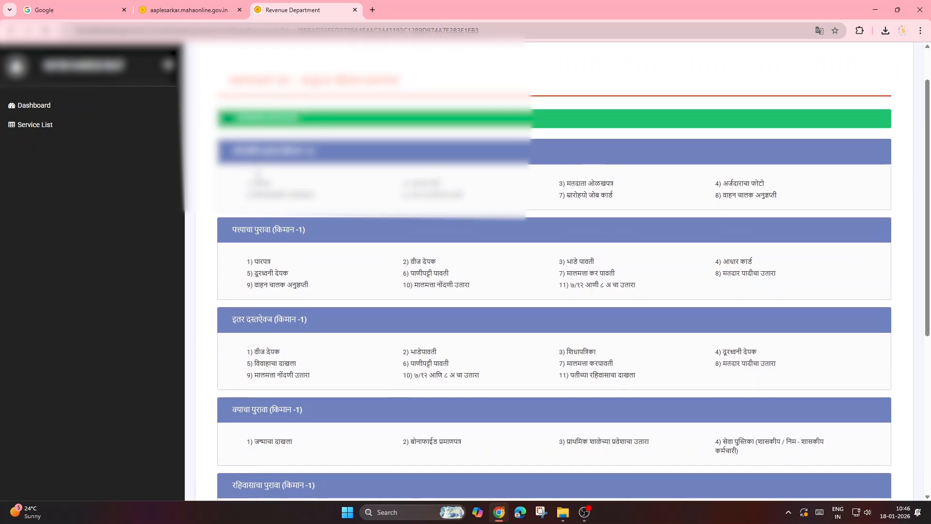
{"action": "scroll", "coordinate": [555, 271], "scroll_direction": "down", "scroll_amount": 3}
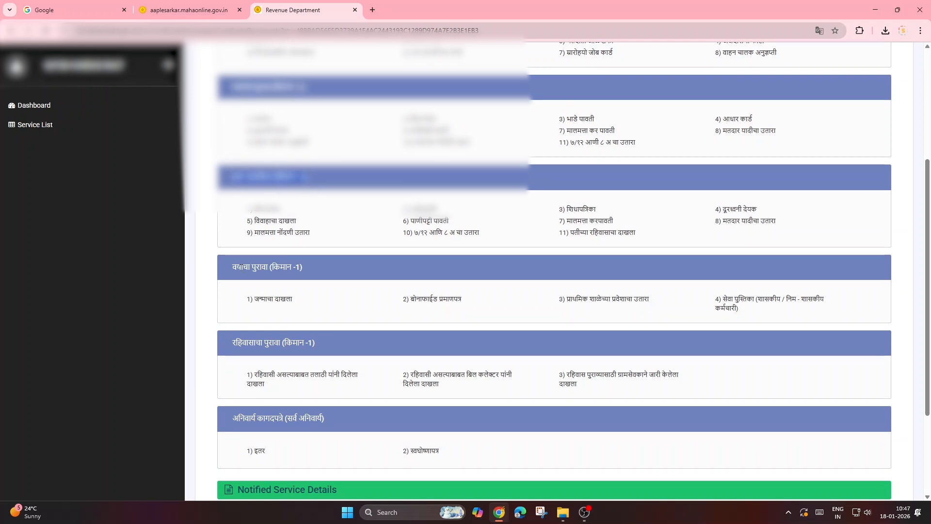
{"action": "left_click_drag", "start_coordinate": [236, 267], "coordinate": [322, 279]}
{"action": "scroll", "coordinate": [336, 273], "scroll_direction": "down", "scroll_amount": 1}
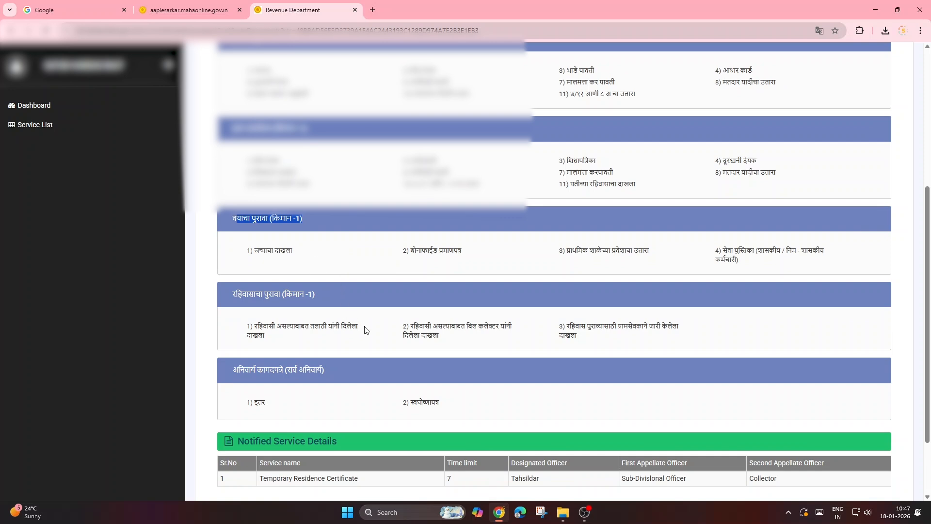
{"action": "scroll", "coordinate": [368, 334], "scroll_direction": "down", "scroll_amount": 2}
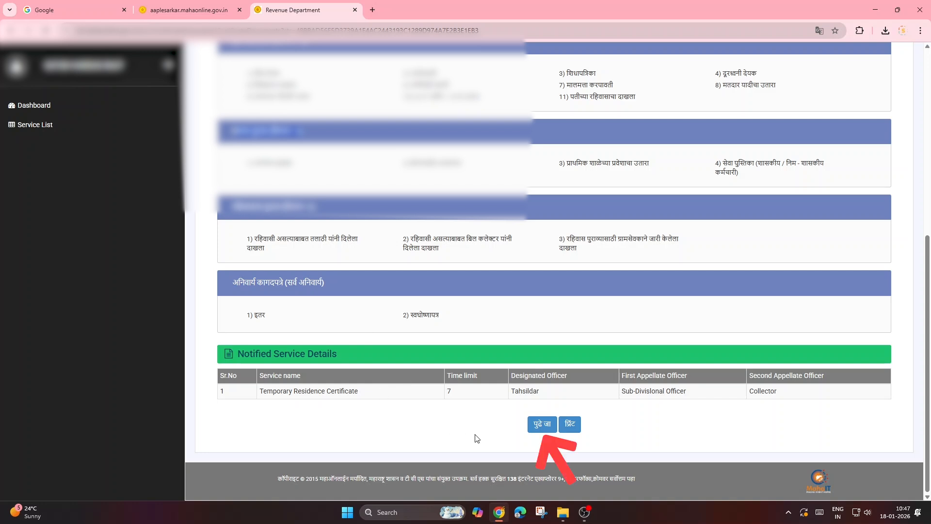
{"action": "left_click", "coordinate": [536, 431]}
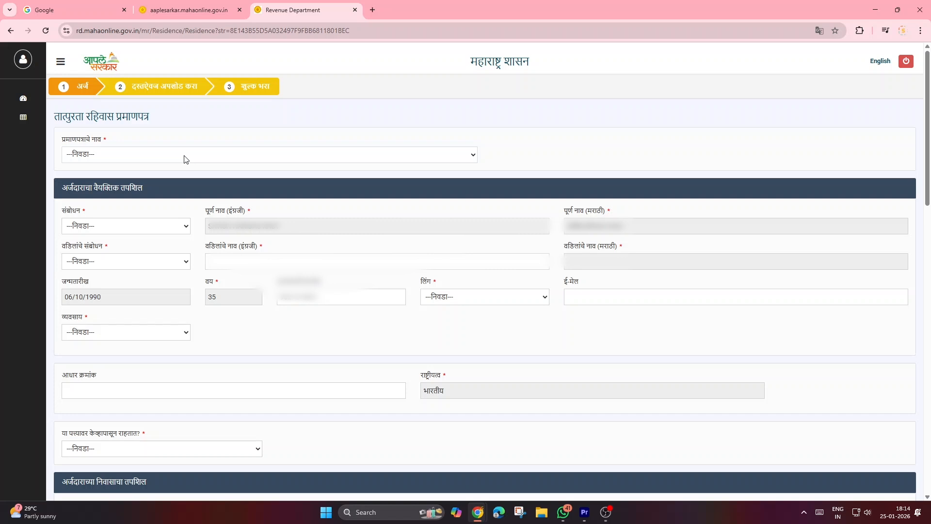
Step: Set the certificate name to रहिवास प्रमाणपत्र and the applicant's salutation to श्री
{"action": "left_click", "coordinate": [149, 157]}
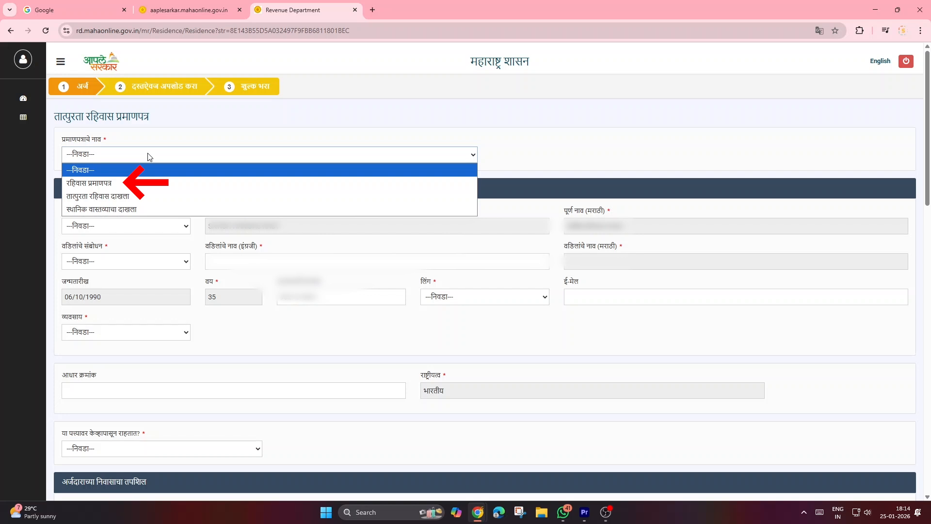
{"action": "left_click", "coordinate": [142, 184]}
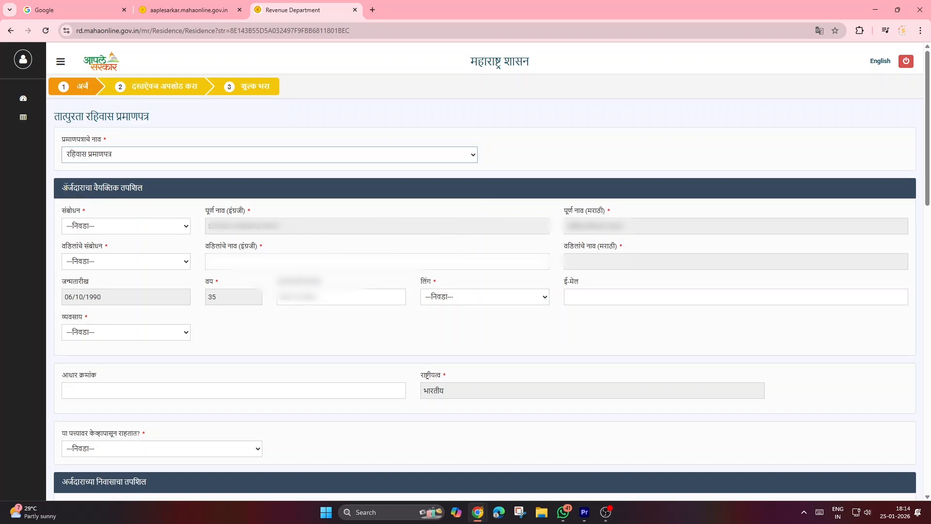
{"action": "left_click", "coordinate": [110, 227]}
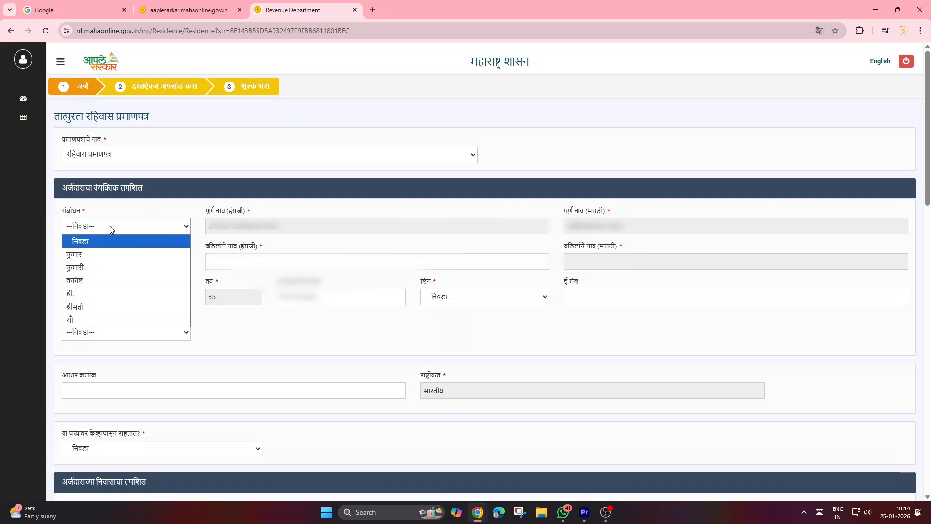
{"action": "left_click", "coordinate": [111, 293]}
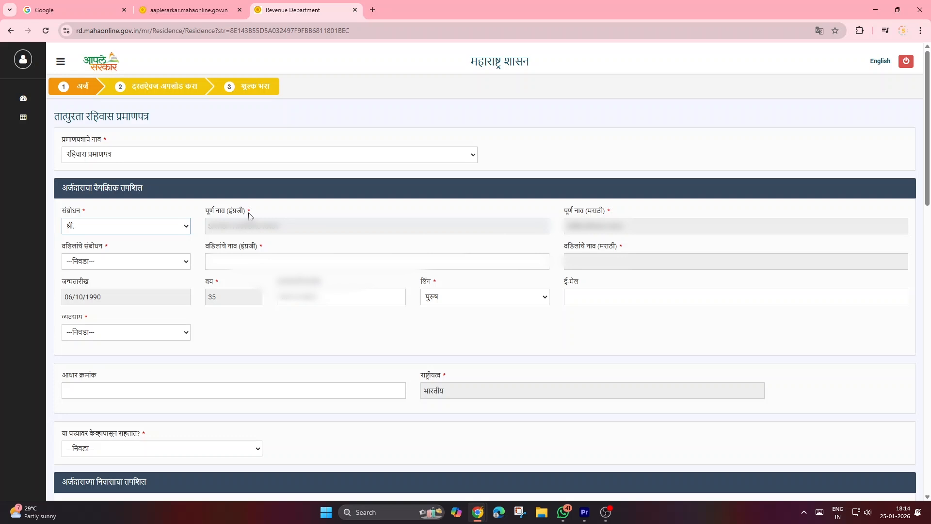
{"action": "triple_click", "coordinate": [217, 215]}
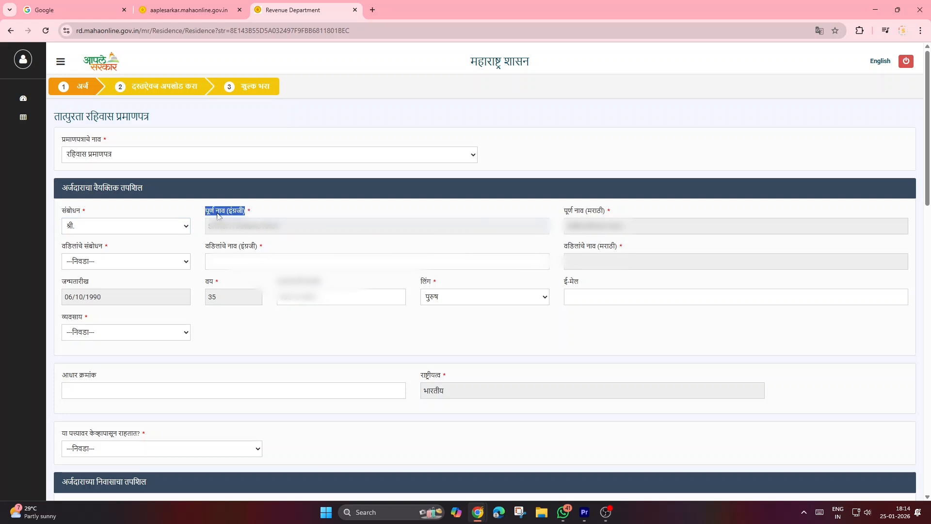
{"action": "left_click", "coordinate": [275, 219]}
{"action": "double_click", "coordinate": [590, 215]}
{"action": "left_click", "coordinate": [134, 242]}
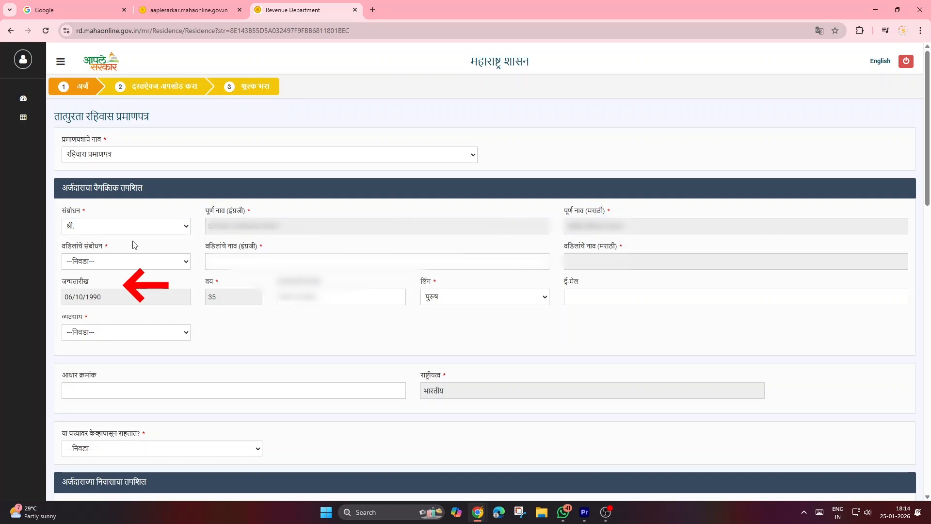
Step: Set the father's salutation to श्री. and enter the father's name in English
{"action": "left_click", "coordinate": [110, 265]}
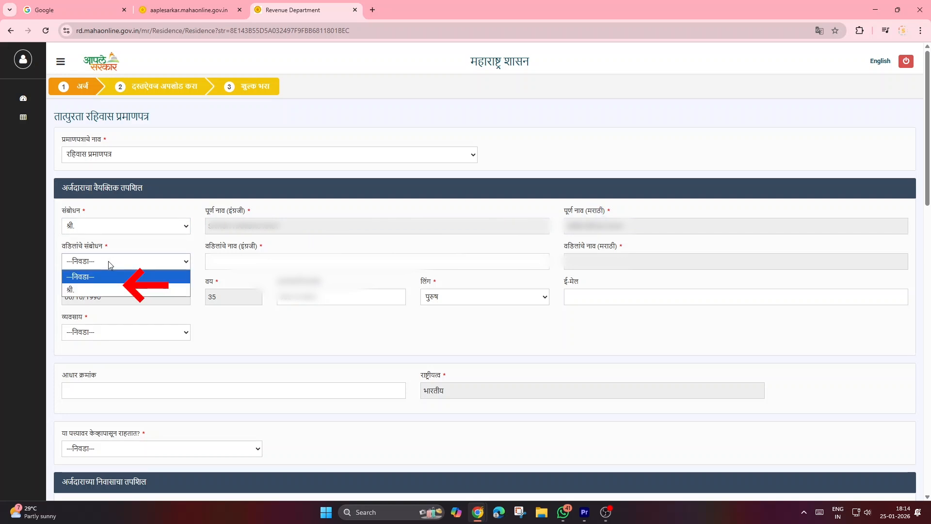
{"action": "left_click", "coordinate": [107, 290]}
{"action": "left_click", "coordinate": [221, 264]}
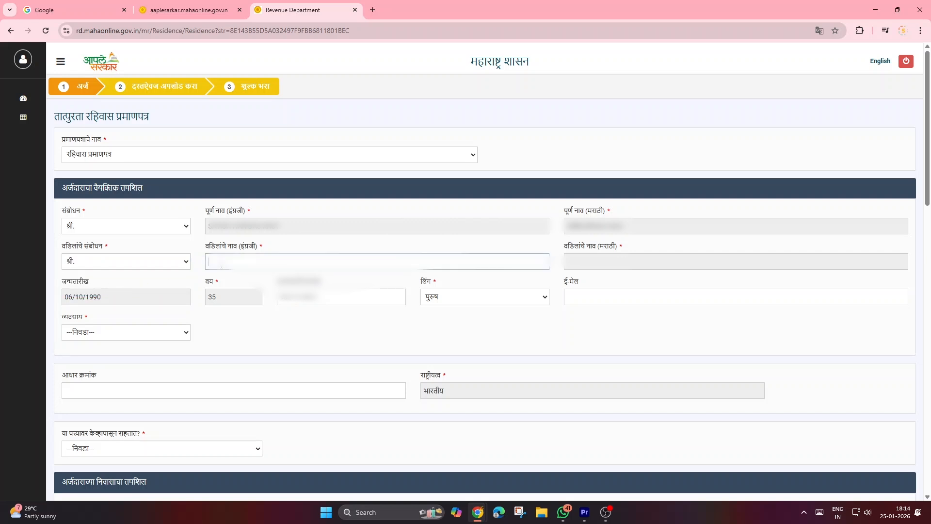
{"action": "type", "text": "********"}
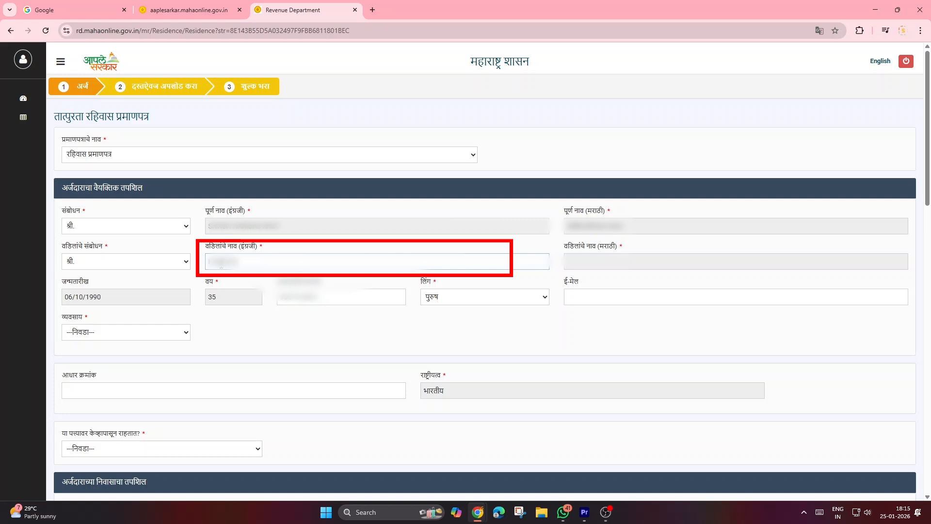
Step: Complete the applicant's personal details, keeping the gender as पुरुष and setting the occupation to शेतमजुरी
{"action": "key", "text": "Tab"}
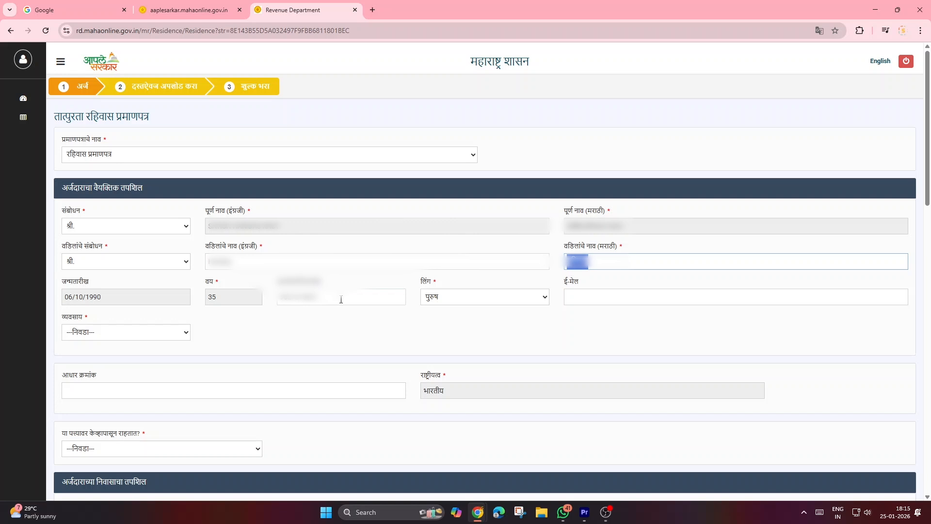
{"action": "left_click", "coordinate": [437, 301]}
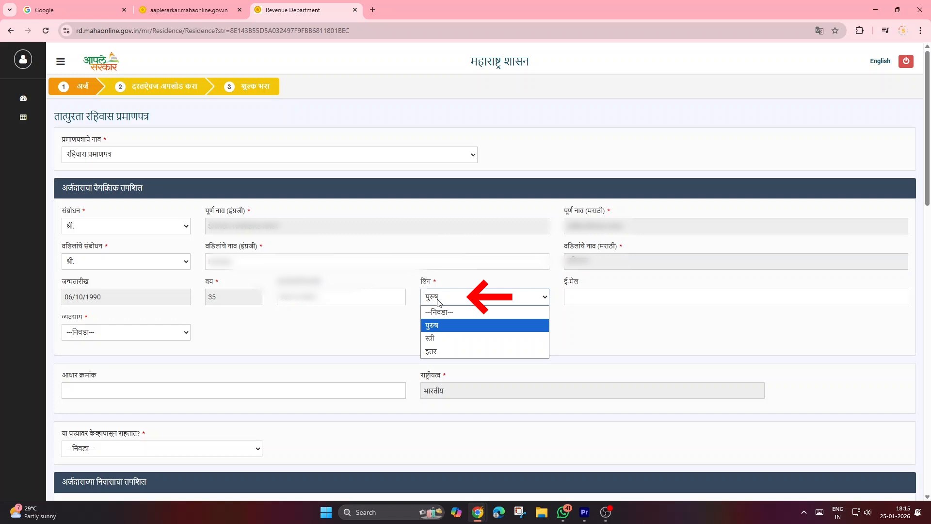
{"action": "left_click", "coordinate": [438, 301]}
{"action": "left_click", "coordinate": [578, 298]}
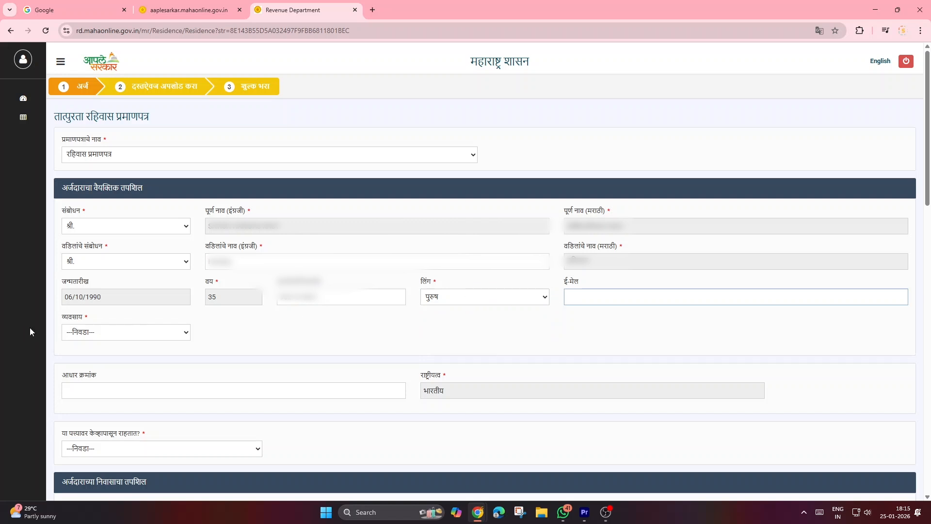
{"action": "left_click", "coordinate": [119, 332]}
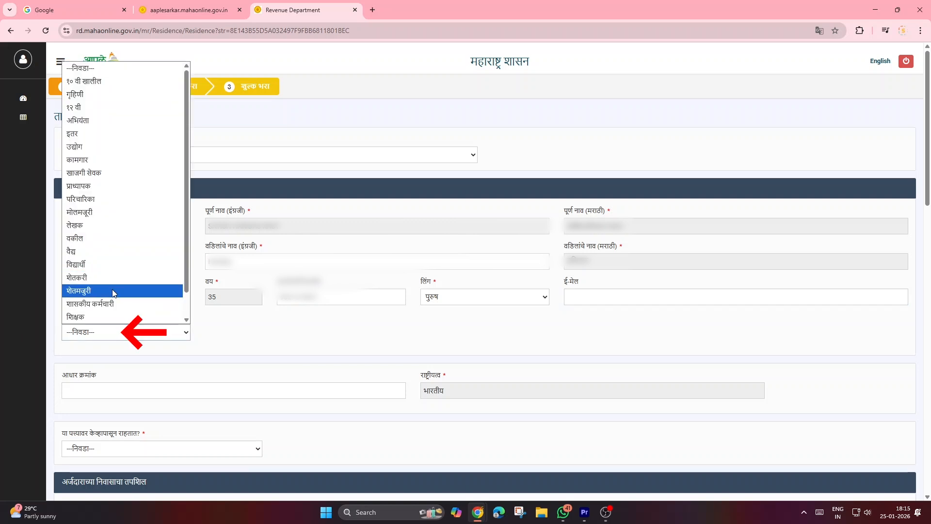
{"action": "left_click", "coordinate": [113, 292]}
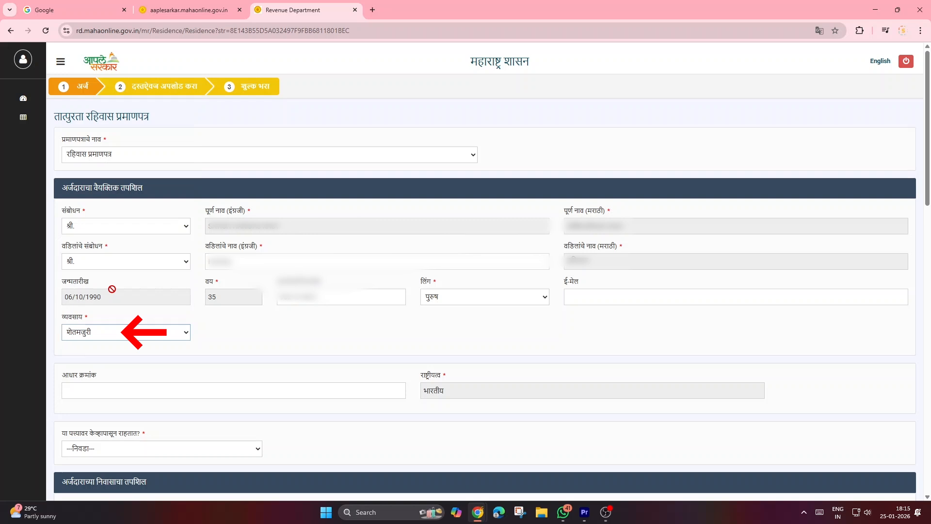
Step: Leave the Aadhaar number blank and set the year since which the applicant has lived at this address to 1990
{"action": "left_click", "coordinate": [147, 392]}
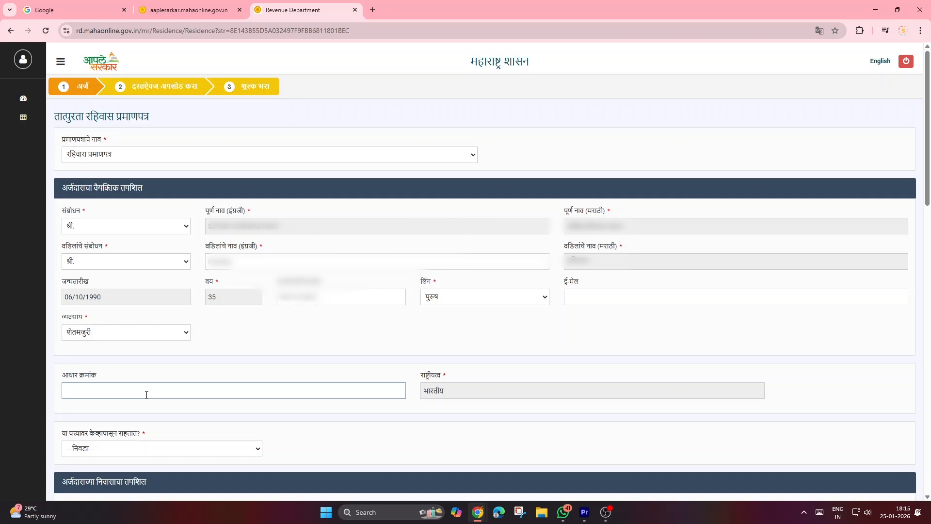
{"action": "left_click", "coordinate": [158, 448]}
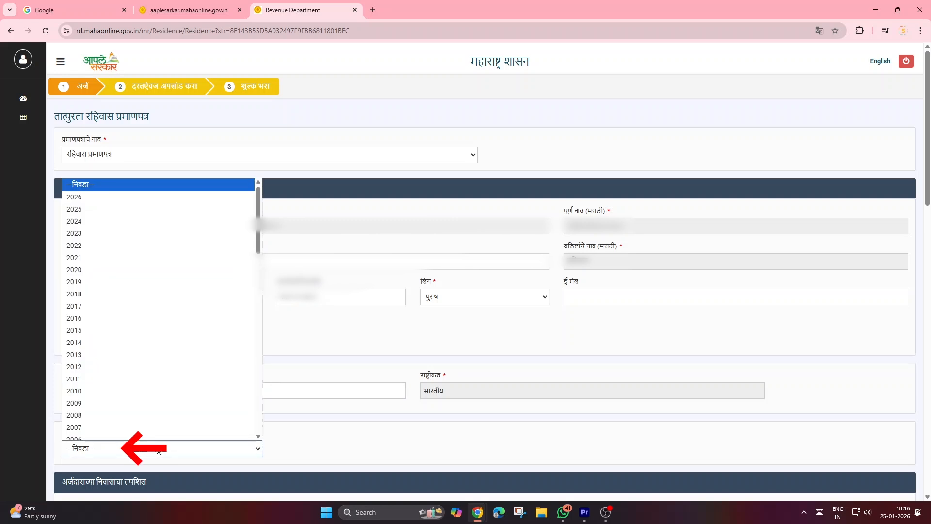
{"action": "type", "text": "1990"}
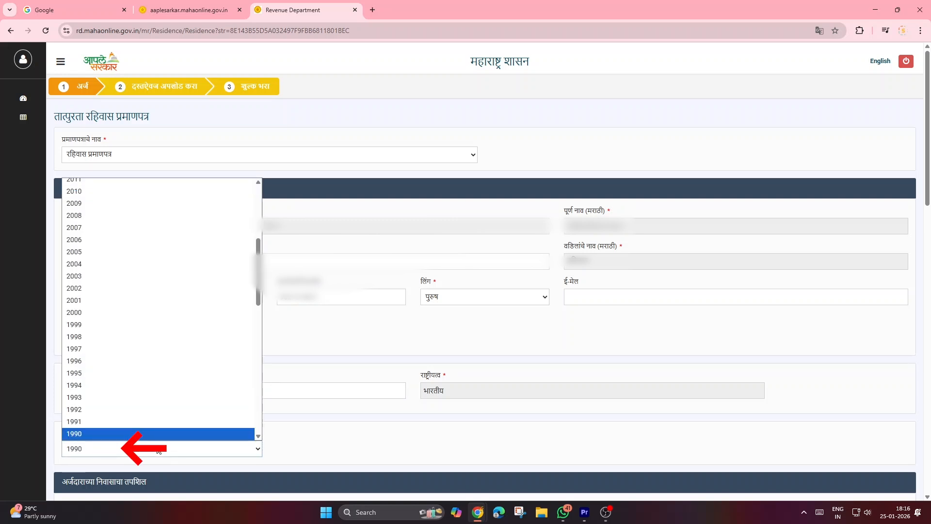
{"action": "key", "text": "Return"}
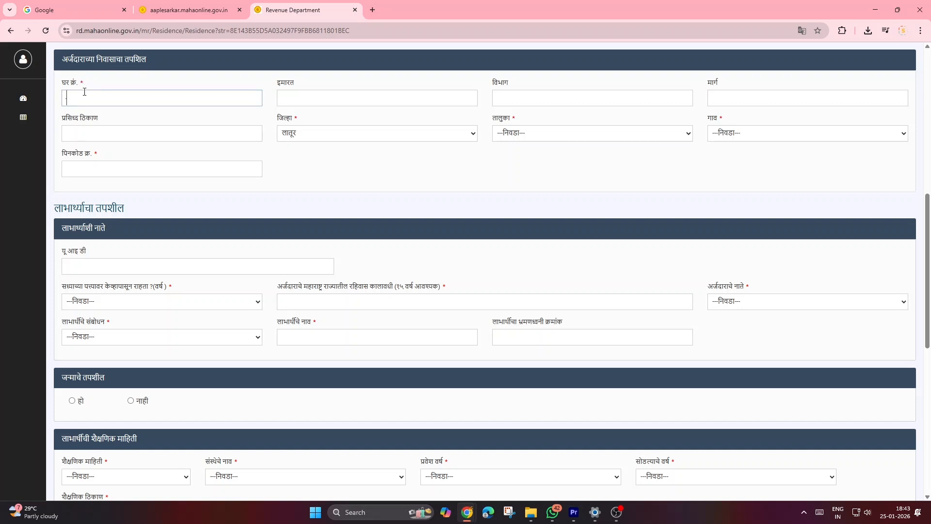
Step: Keep the preset district in the applicant's residence details and select the taluka of residence
{"action": "left_click", "coordinate": [326, 97]}
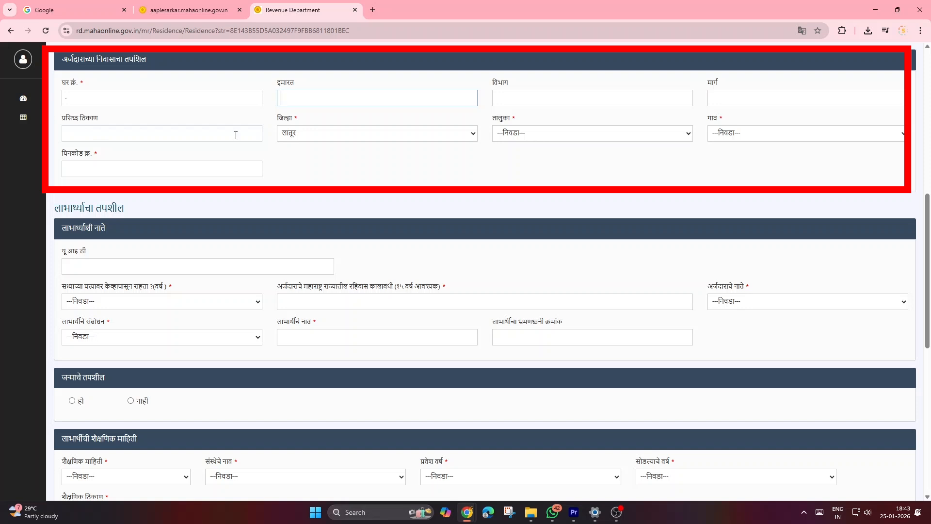
{"action": "left_click", "coordinate": [299, 134]}
{"action": "left_click", "coordinate": [299, 135]}
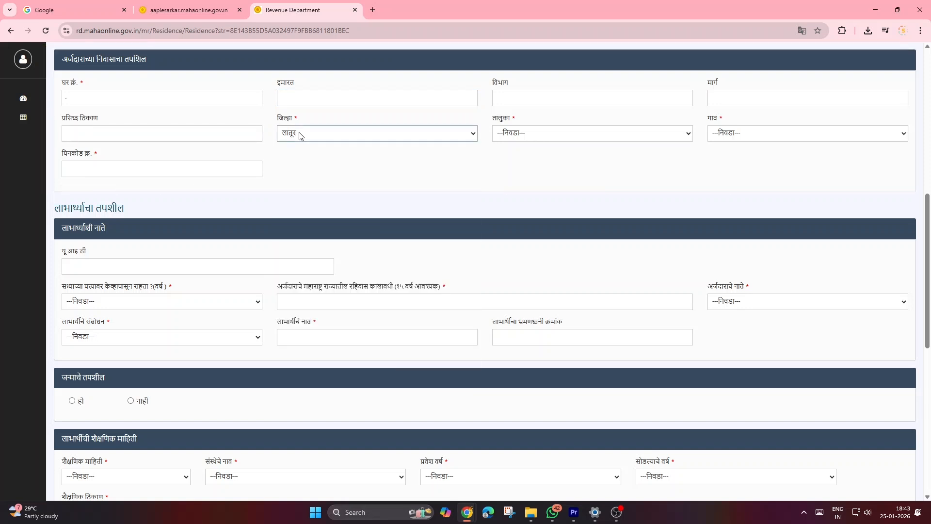
{"action": "left_click", "coordinate": [551, 133]}
{"action": "left_click", "coordinate": [533, 252]}
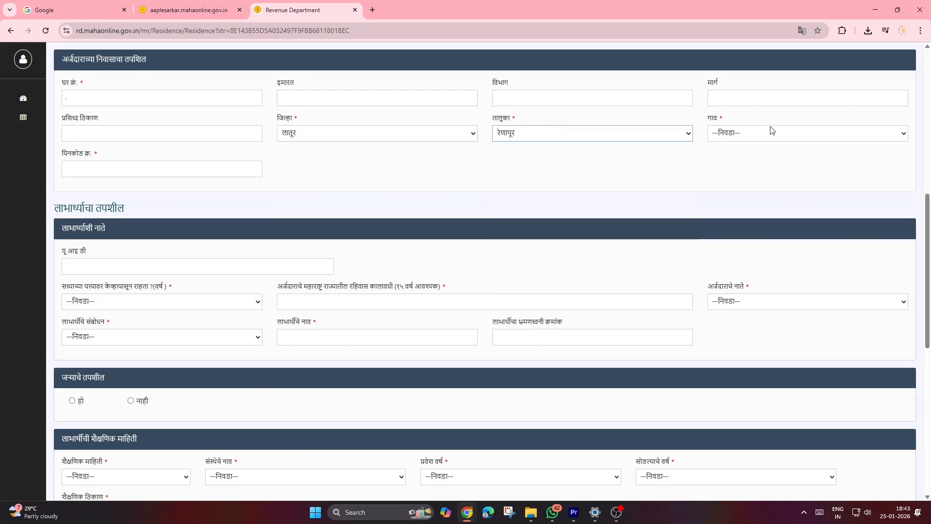
Step: Select the applicant's village and enter the postal code in the residence details
{"action": "left_click", "coordinate": [755, 131]}
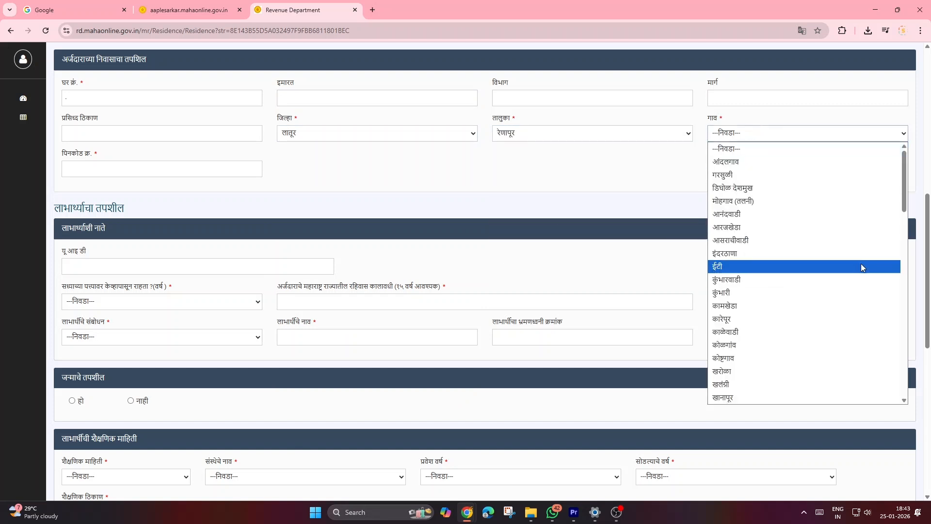
{"action": "left_click_drag", "start_coordinate": [904, 195], "coordinate": [901, 326]}
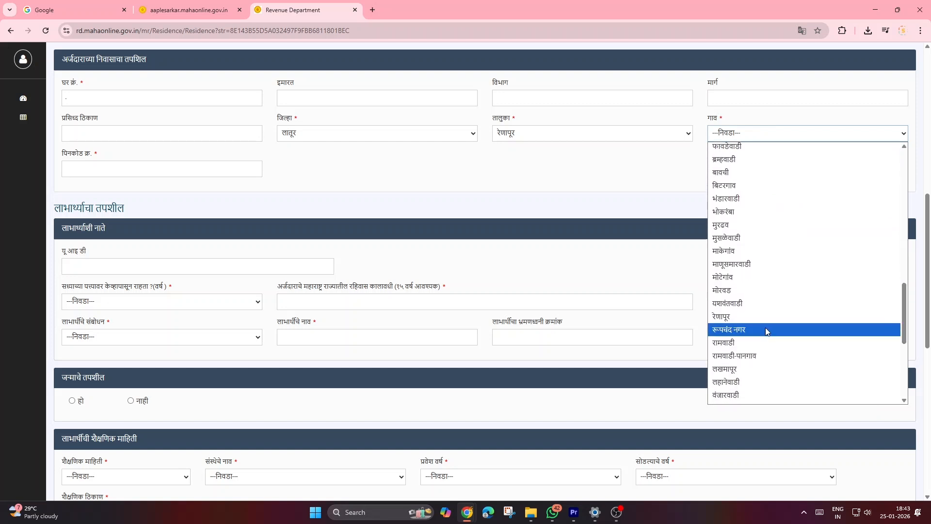
{"action": "left_click", "coordinate": [748, 315]}
{"action": "left_click", "coordinate": [165, 168]}
{"action": "type", "text": "413527"}
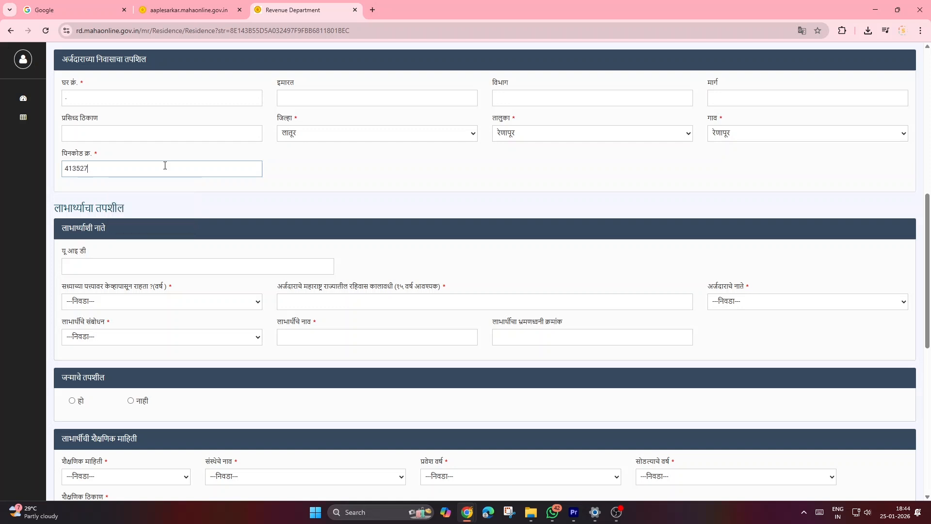
{"action": "left_click", "coordinate": [156, 200]}
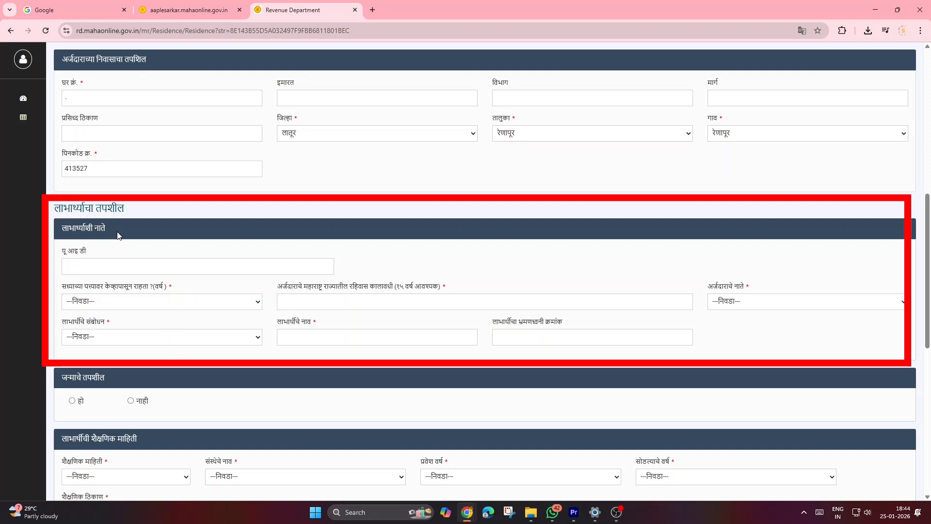
Step: In the beneficiary details, set the year of living at the current address to 1990 and the Maharashtra residence period to 35
{"action": "left_click", "coordinate": [778, 303]}
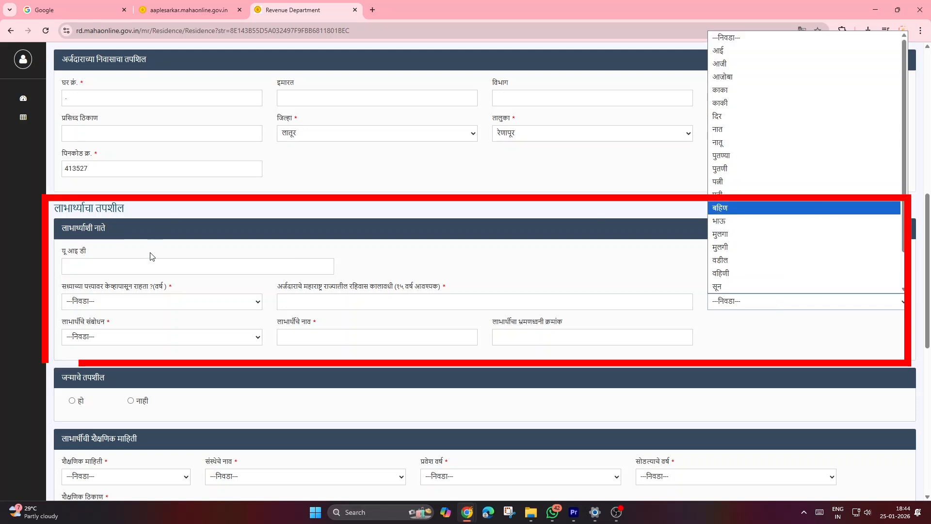
{"action": "left_click", "coordinate": [185, 256]}
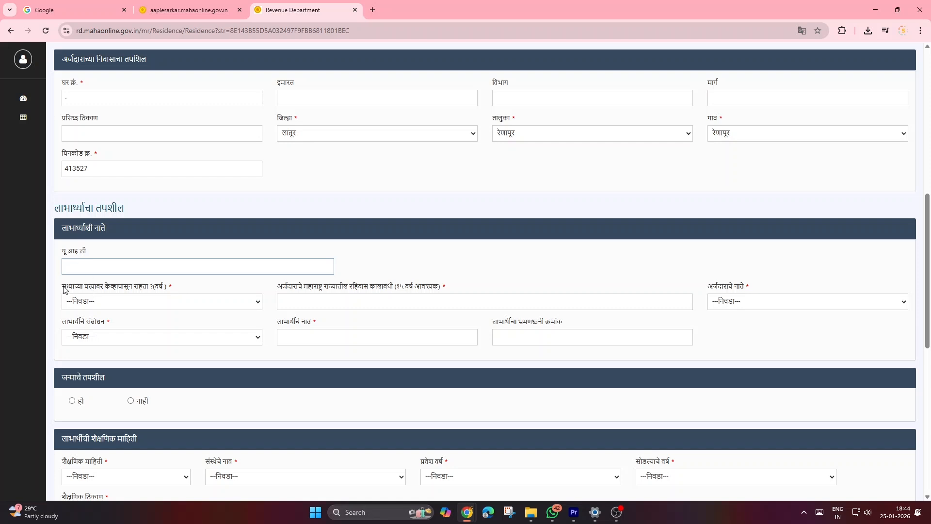
{"action": "left_click", "coordinate": [87, 300]}
{"action": "type", "text": "1990"}
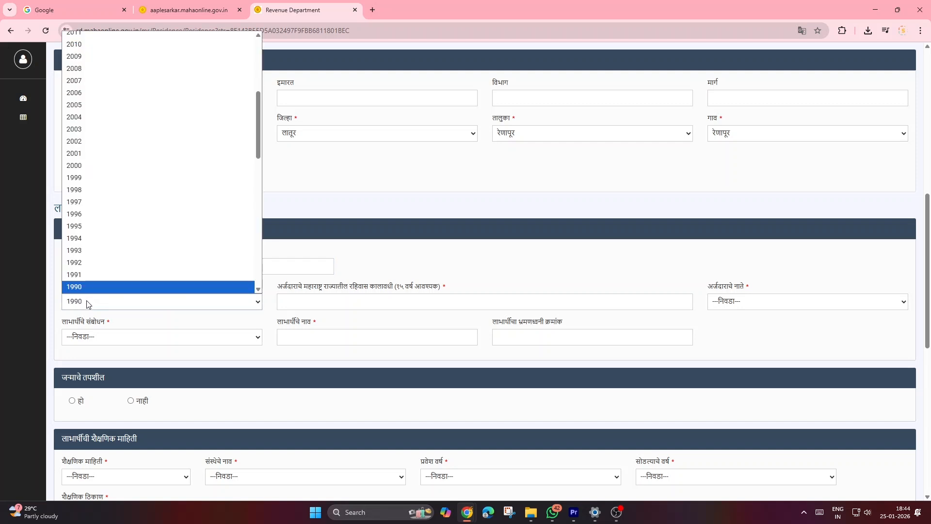
{"action": "key", "text": "Return"}
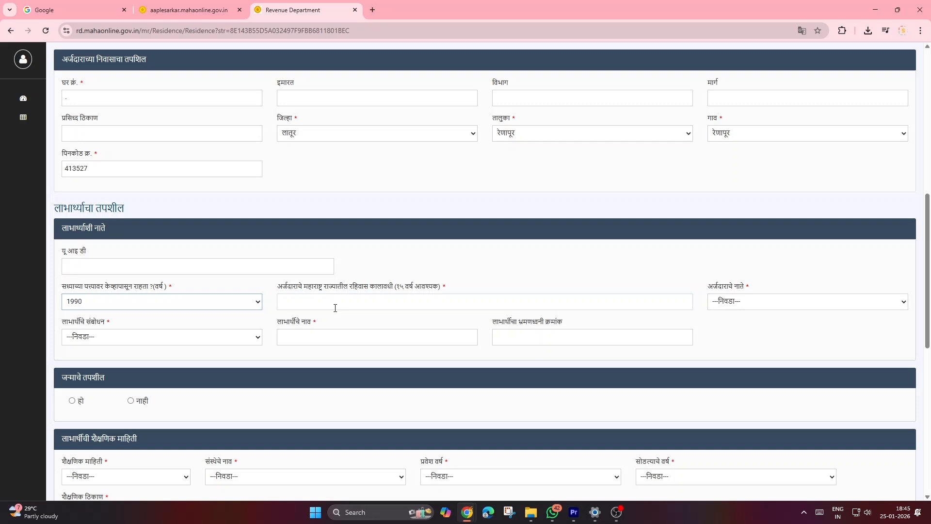
{"action": "left_click", "coordinate": [334, 308]}
{"action": "type", "text": "35"}
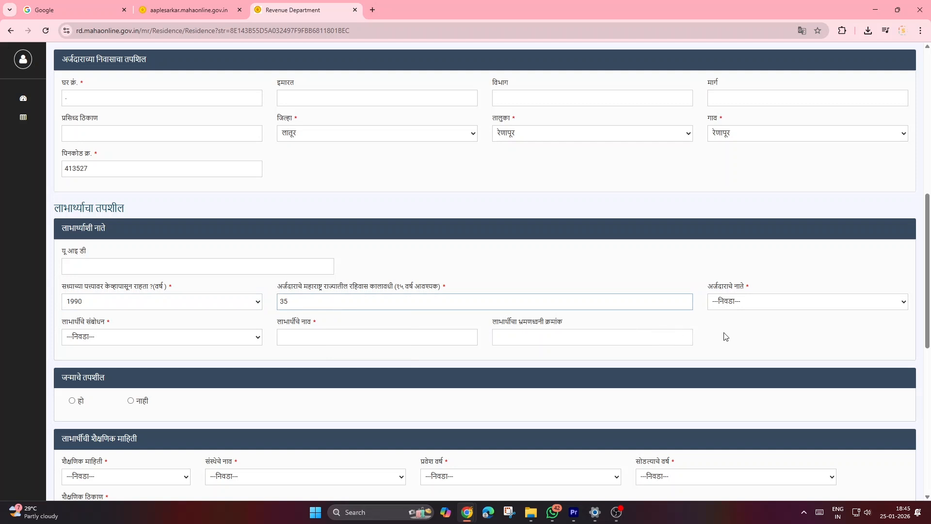
Step: Set the applicant's relationship to the beneficiary to स्वतः
{"action": "left_click", "coordinate": [739, 302]}
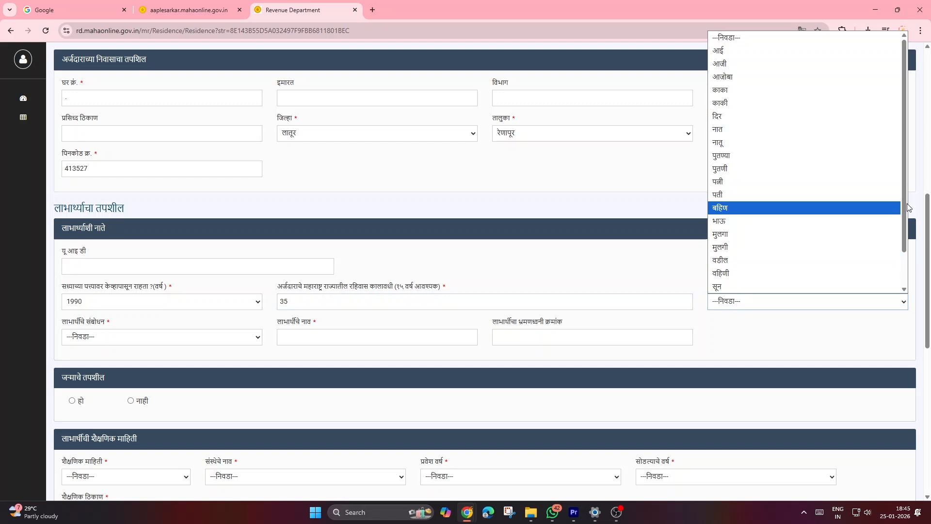
{"action": "scroll", "coordinate": [898, 252], "scroll_direction": "down", "scroll_amount": 1}
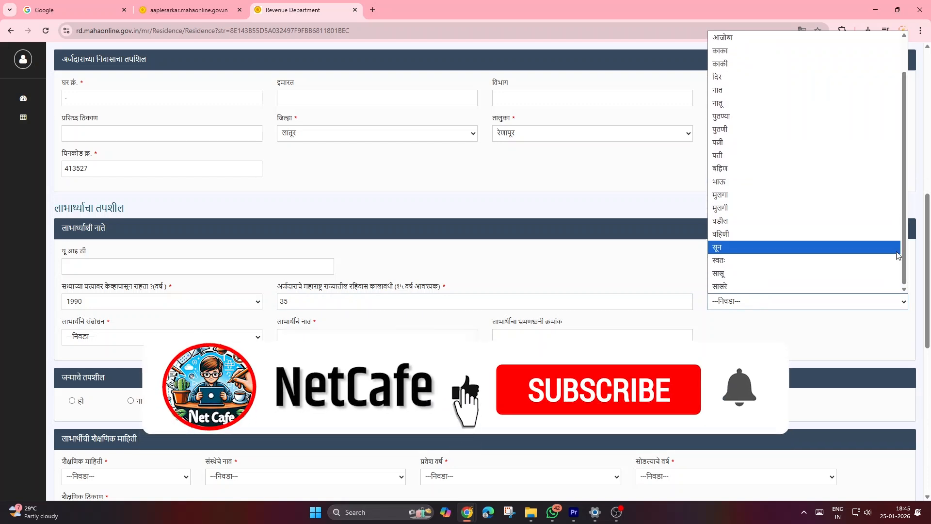
{"action": "left_click", "coordinate": [749, 264]}
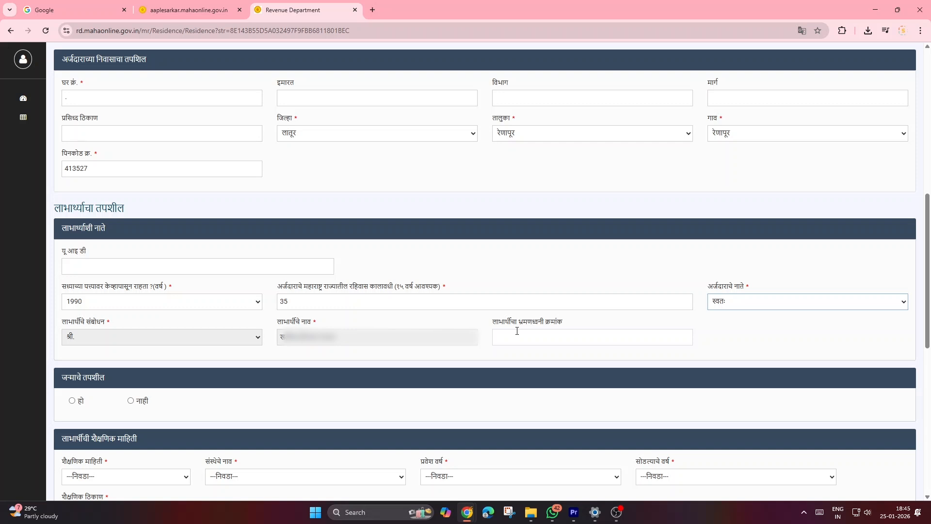
Step: Try the beneficiary relationships मुलगा and मुलगी, choosing the salutation कुमारी and checking the birth date and mobile number fields
{"action": "left_click", "coordinate": [766, 304]}
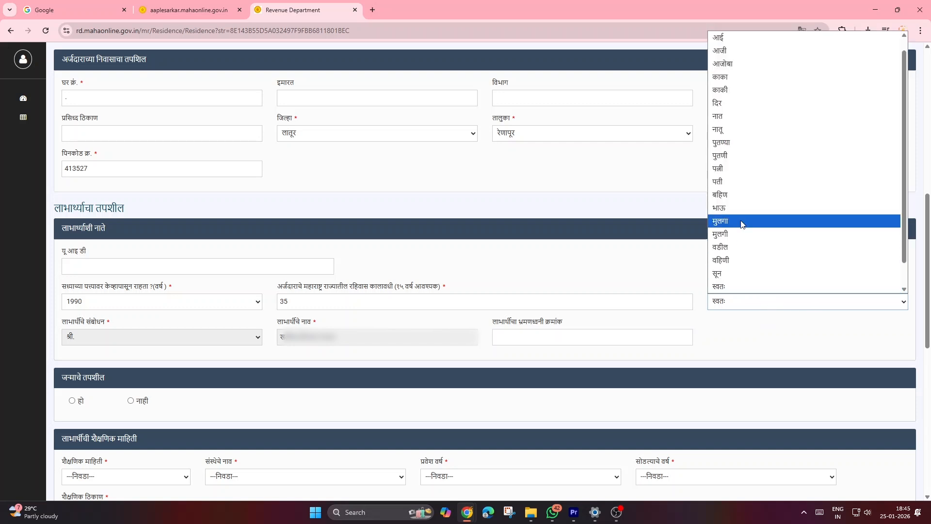
{"action": "left_click", "coordinate": [742, 220]}
{"action": "left_click", "coordinate": [755, 307]}
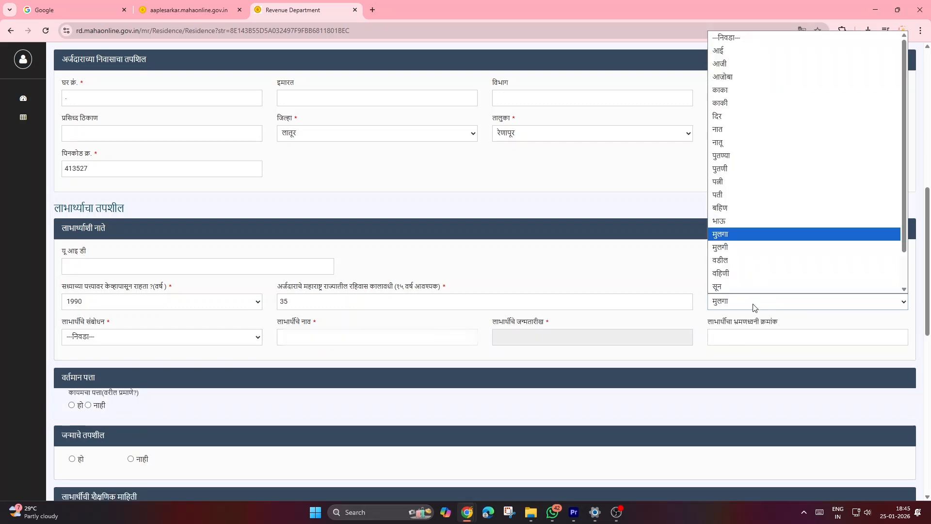
{"action": "left_click", "coordinate": [744, 249]}
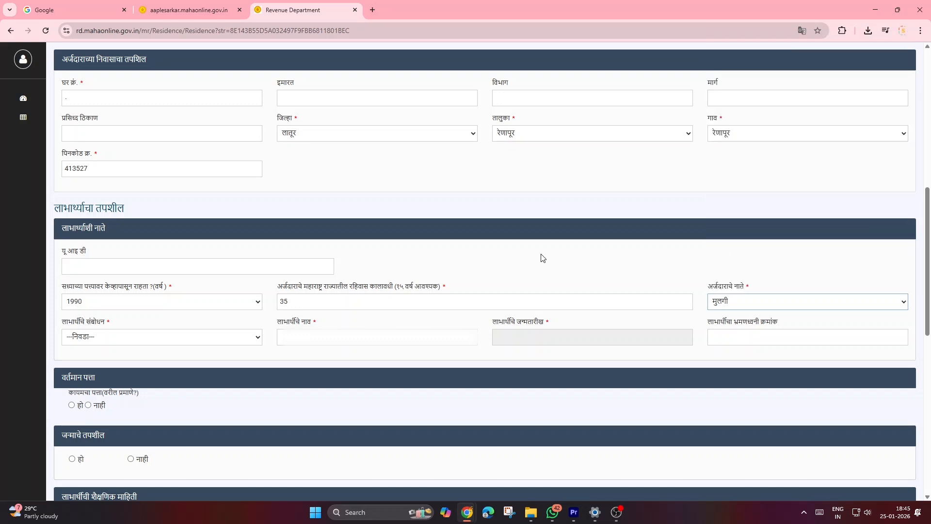
{"action": "left_click", "coordinate": [120, 338]}
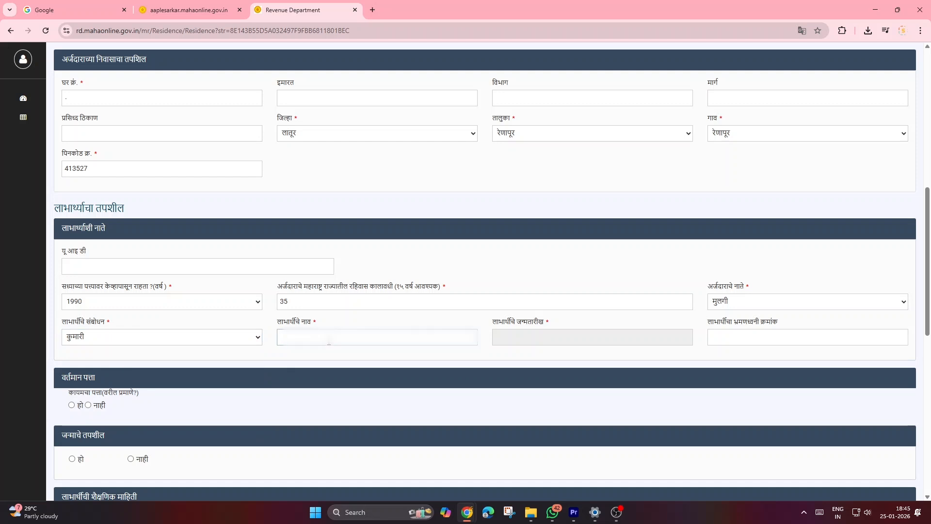
{"action": "left_click", "coordinate": [543, 340]}
{"action": "left_click", "coordinate": [792, 343]}
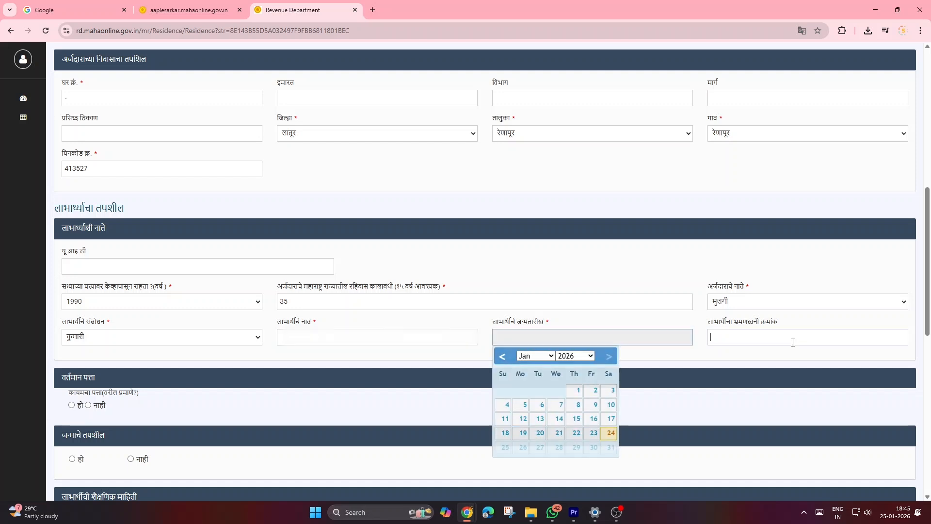
Step: Change the applicant's relationship to the beneficiary back to स्वतः
{"action": "left_click", "coordinate": [752, 303]}
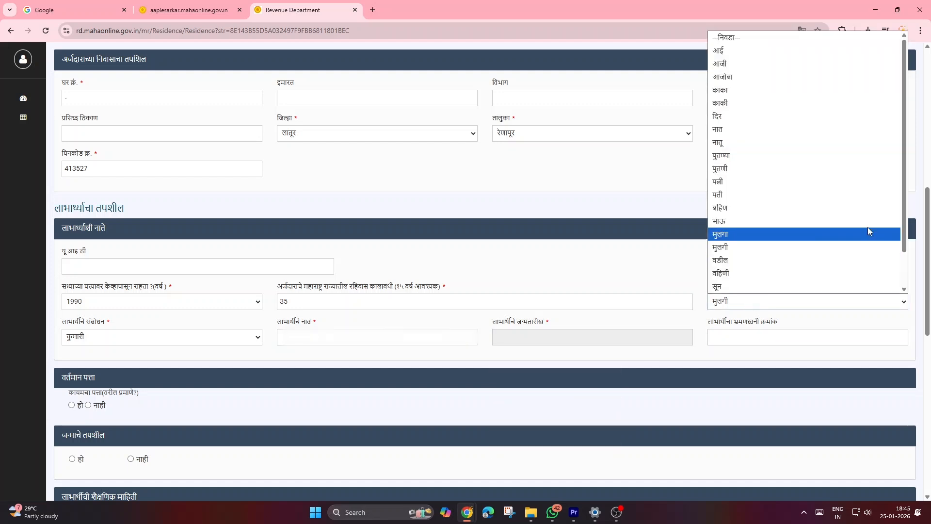
{"action": "scroll", "coordinate": [898, 271], "scroll_direction": "down", "scroll_amount": 2}
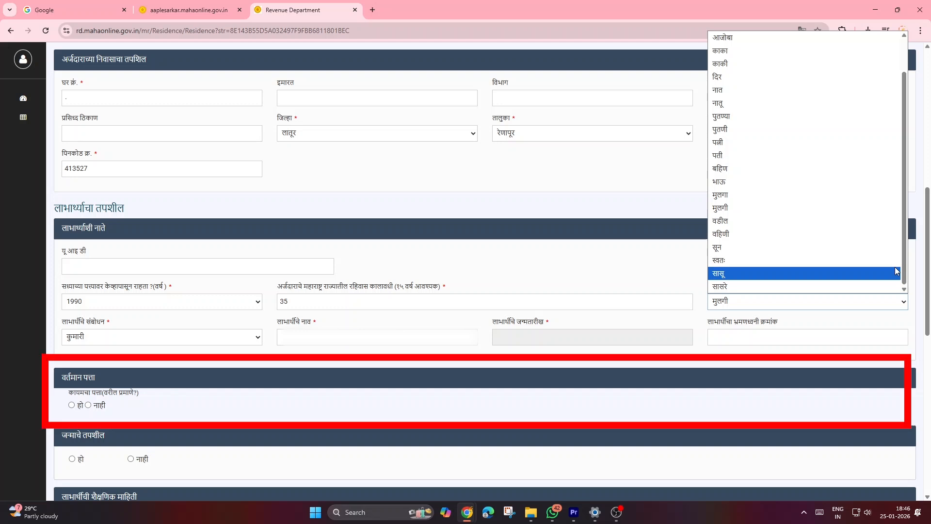
{"action": "left_click", "coordinate": [895, 266]}
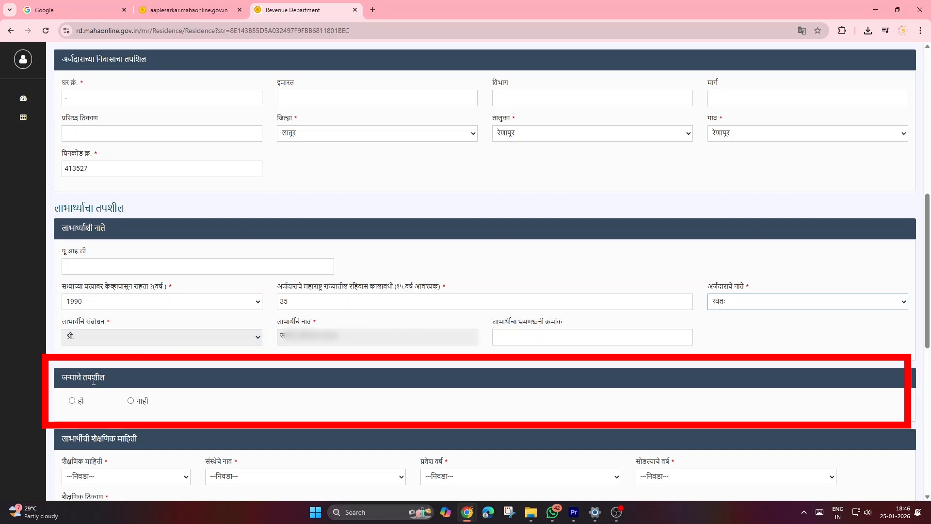
Step: Answer the birth details question with हो first, then switch the answer to नाही
{"action": "left_click", "coordinate": [72, 401]}
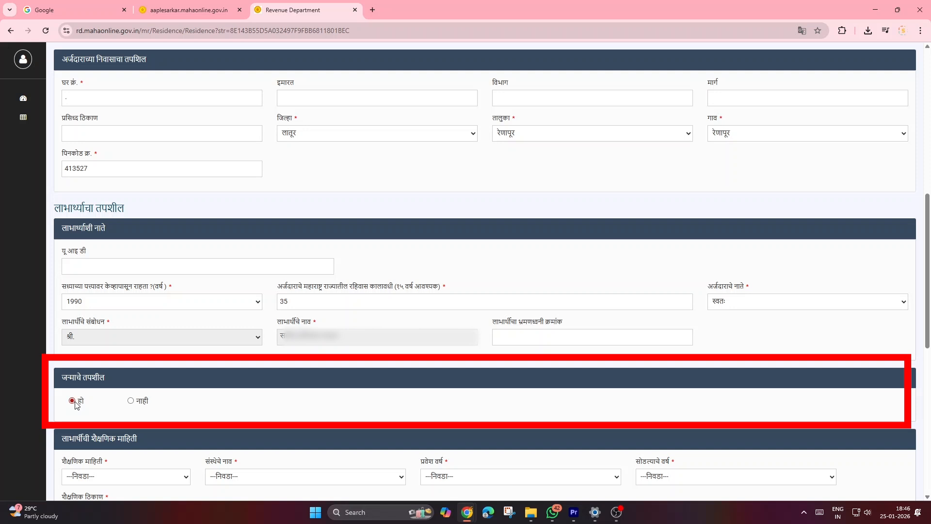
{"action": "left_click", "coordinate": [131, 401]}
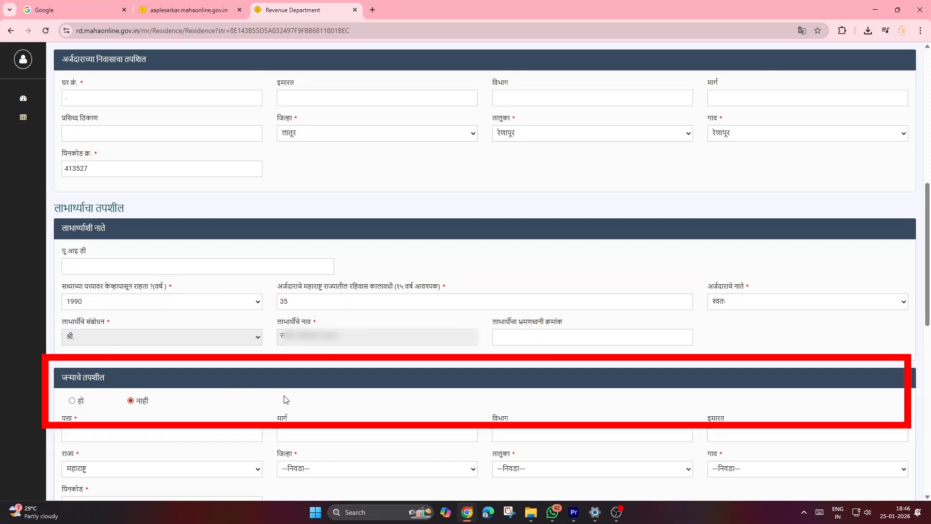
{"action": "scroll", "coordinate": [228, 409], "scroll_direction": "down", "scroll_amount": 6}
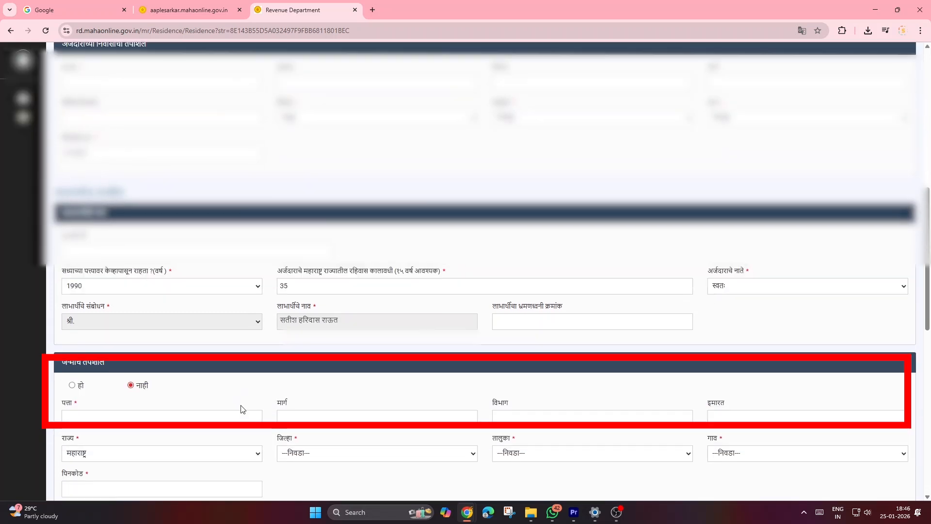
Step: Set the beneficiary's education to १२ वी and the institution to महाराष्ट्र राज्य माध्यमिक आणि उच्च माध्यमिक शिक्षण मंडळ
{"action": "scroll", "coordinate": [252, 398], "scroll_direction": "up", "scroll_amount": 4}
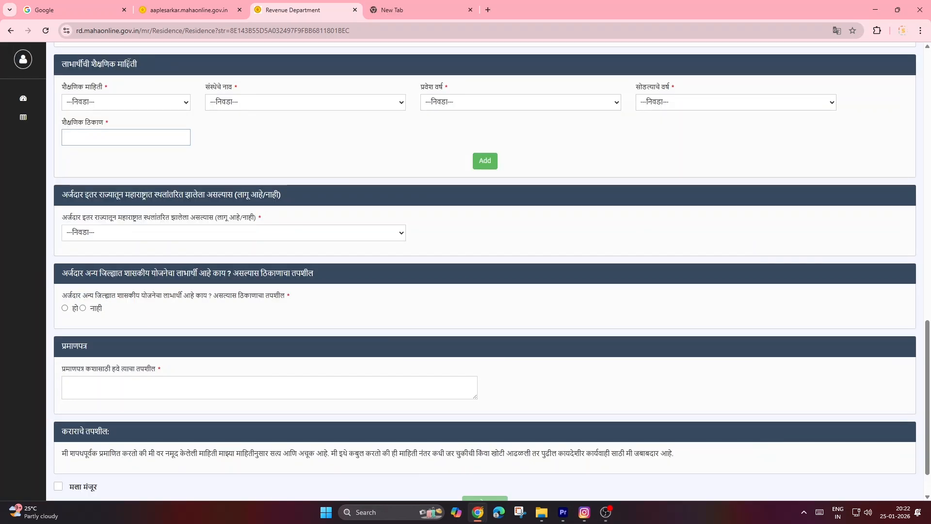
{"action": "left_click", "coordinate": [98, 101]}
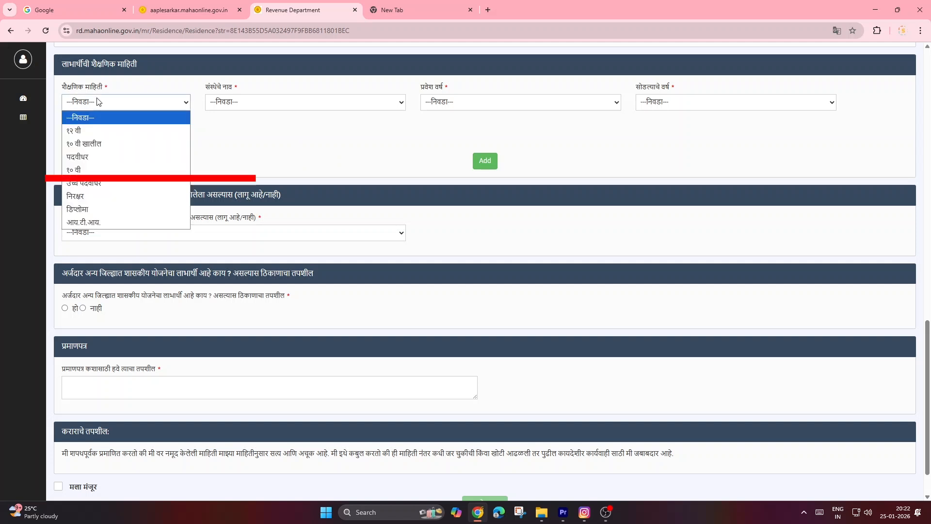
{"action": "left_click", "coordinate": [90, 131]}
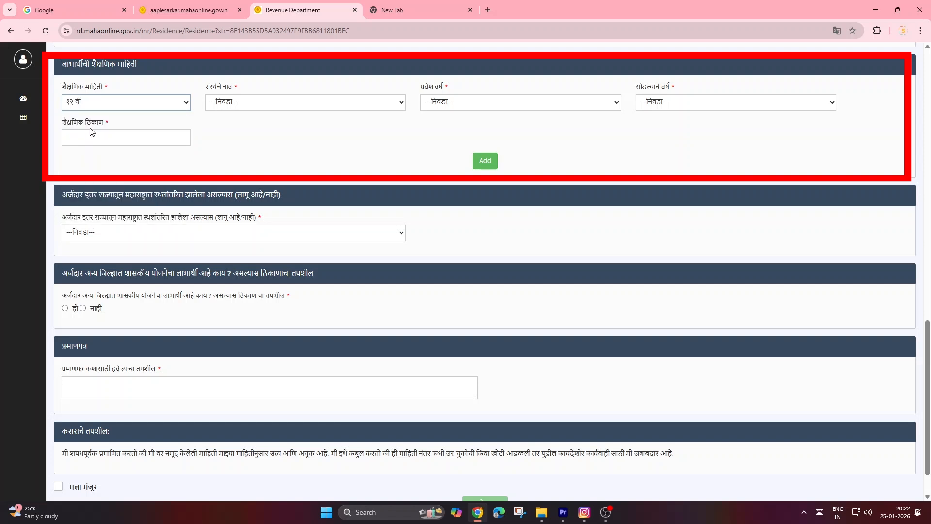
{"action": "left_click", "coordinate": [264, 104]}
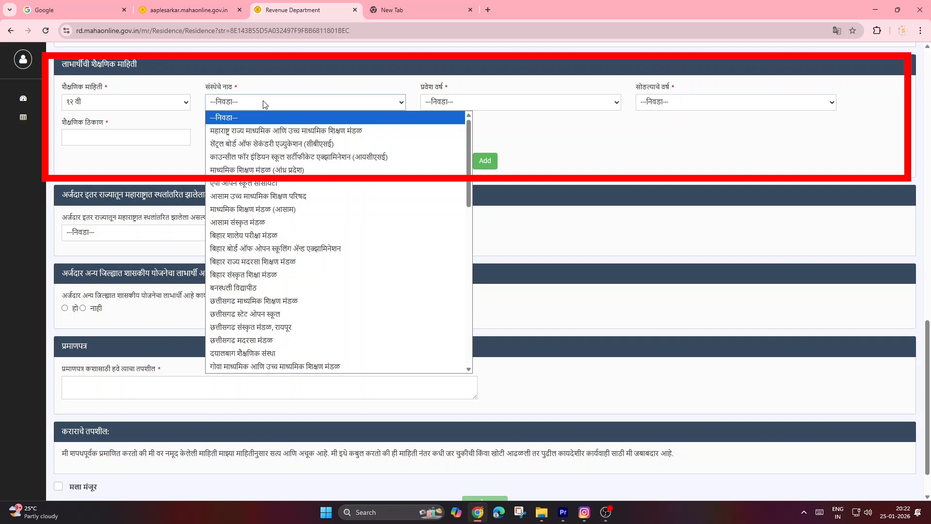
{"action": "left_click", "coordinate": [259, 132]}
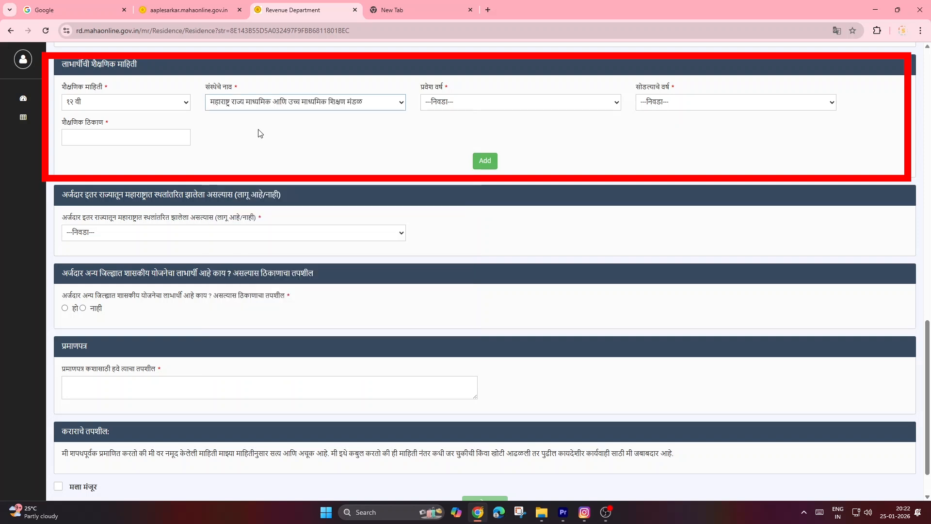
Step: Set the education record's admission year to 2007 and its leaving year to 2009
{"action": "left_click", "coordinate": [477, 101]}
{"action": "key", "text": "Down"}
{"action": "key", "text": "Down"}
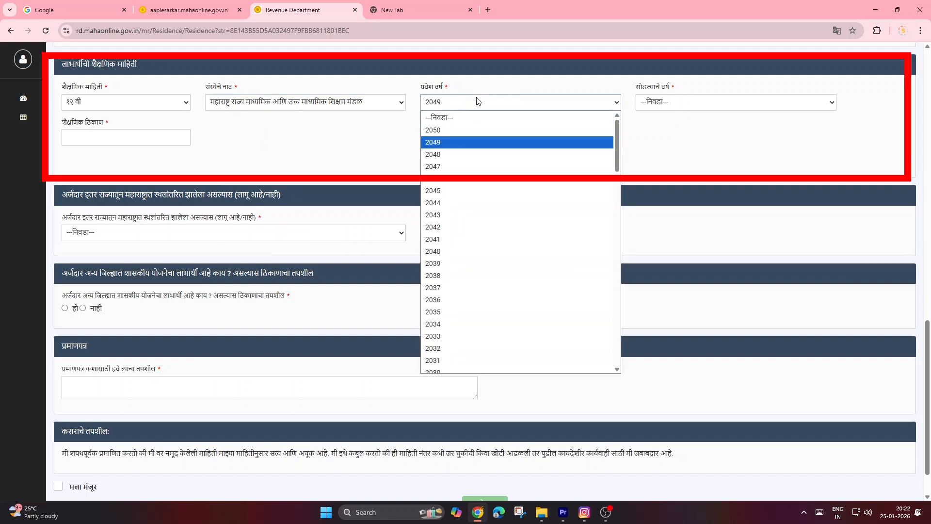
{"action": "type", "text": "2007"}
{"action": "key", "text": "Return"}
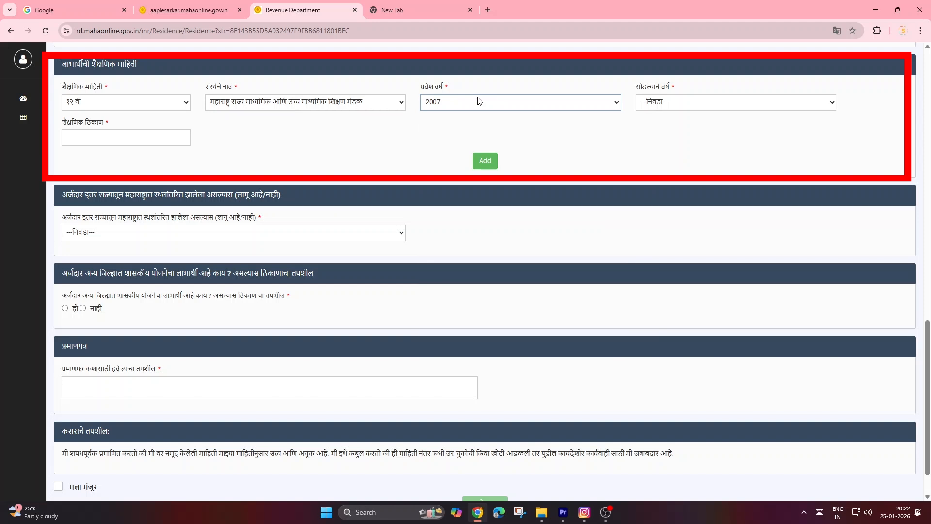
{"action": "left_click", "coordinate": [674, 107]}
{"action": "type", "text": "2009"}
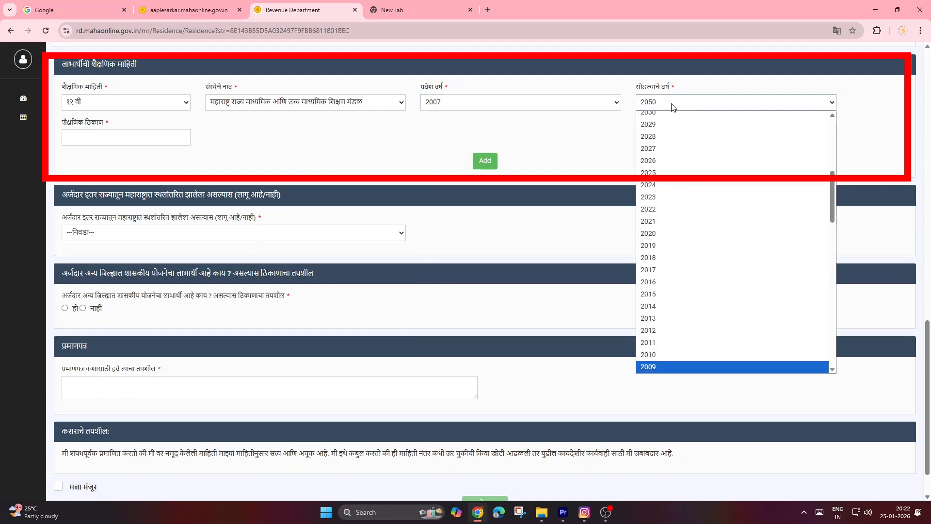
{"action": "key", "text": "Return"}
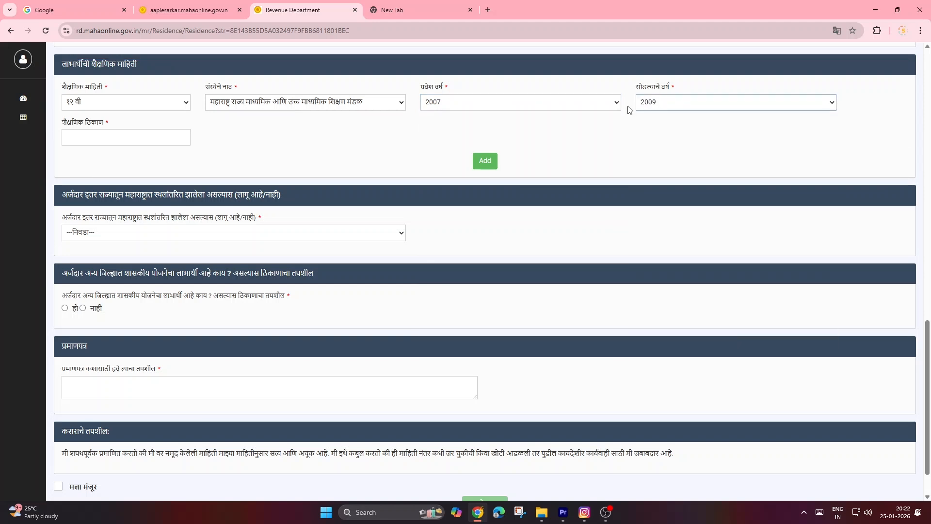
Step: Enter LATUR as the place of education and add the education record to the table
{"action": "left_click", "coordinate": [137, 142]}
{"action": "type", "text": "LATUR"}
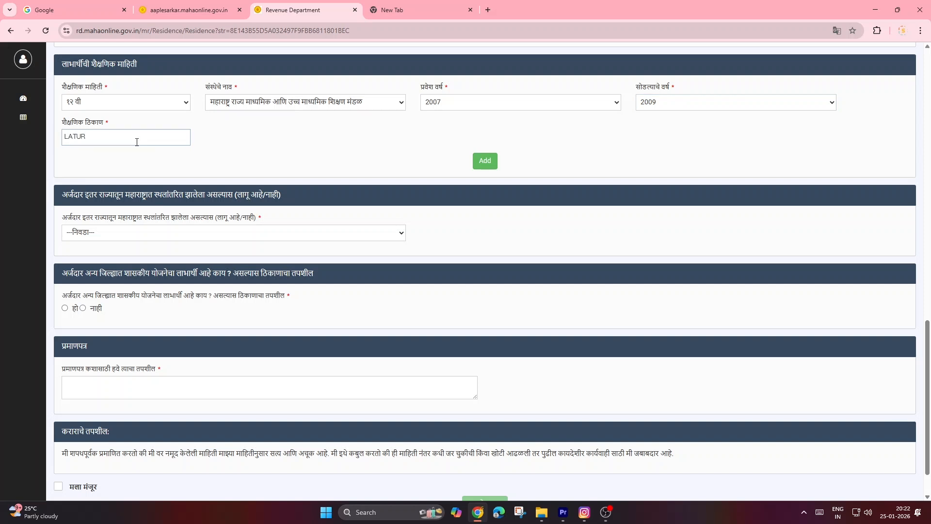
{"action": "left_click", "coordinate": [482, 162]}
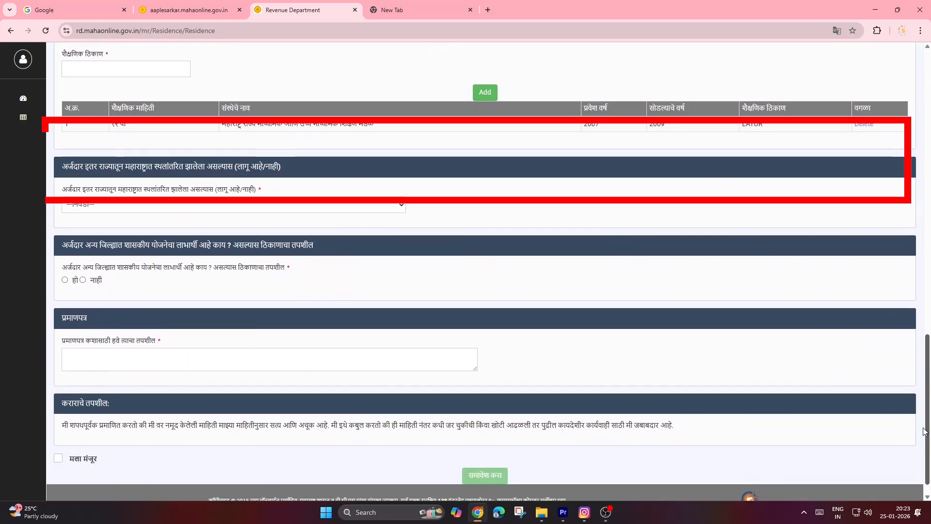
Step: Answer नाही to whether the applicant migrated to Maharashtra from another state
{"action": "left_click_drag", "start_coordinate": [923, 428], "coordinate": [923, 454]}
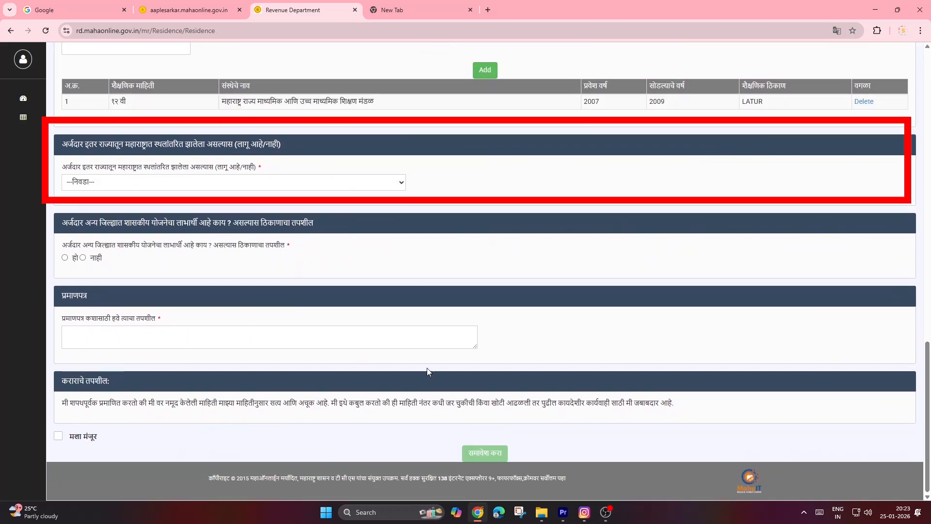
{"action": "left_click", "coordinate": [135, 191]}
{"action": "left_click", "coordinate": [115, 217]}
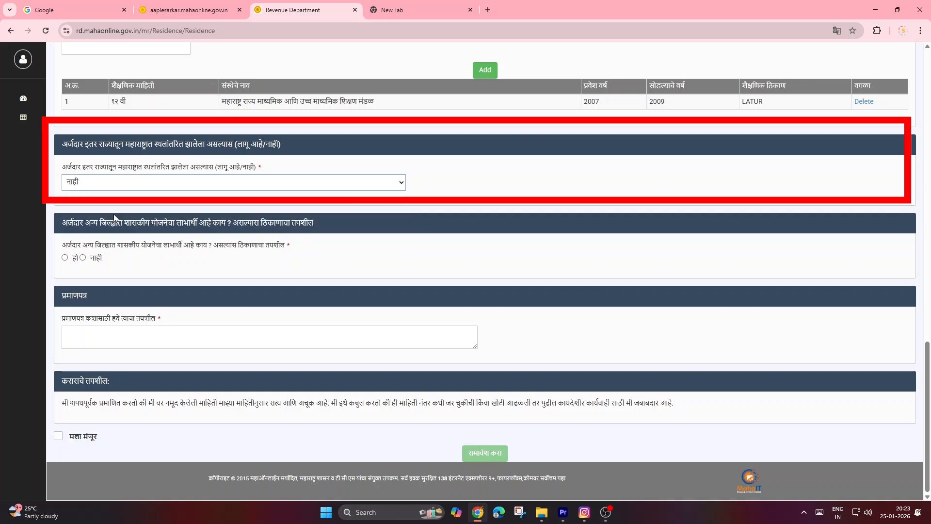
Step: Try आहे for the migration question, check the Maharashtra residence year field, and restore the answer नाही
{"action": "left_click", "coordinate": [116, 186]}
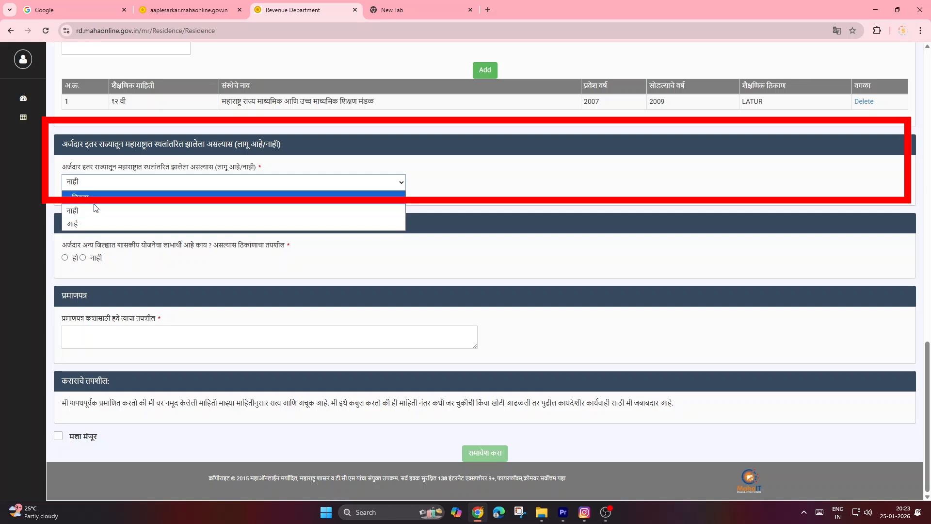
{"action": "left_click", "coordinate": [87, 224]}
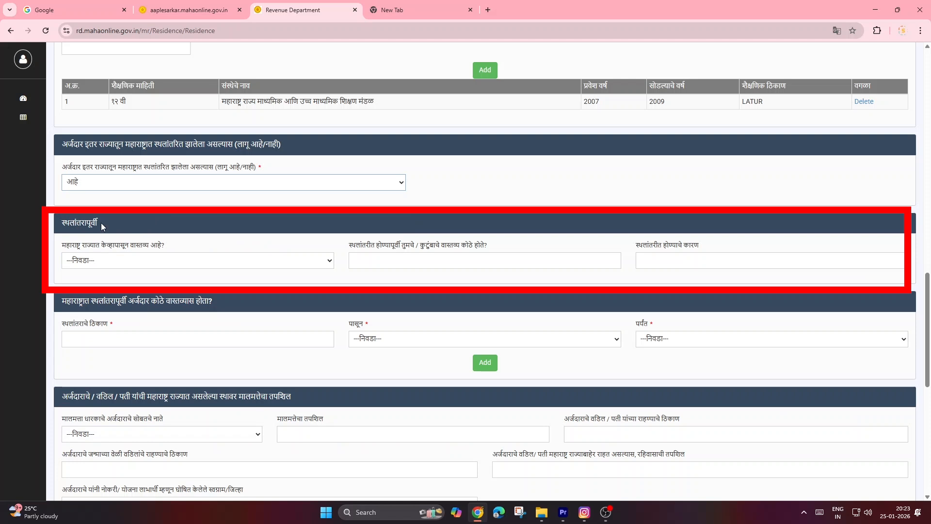
{"action": "left_click", "coordinate": [97, 266]}
{"action": "left_click", "coordinate": [95, 268]}
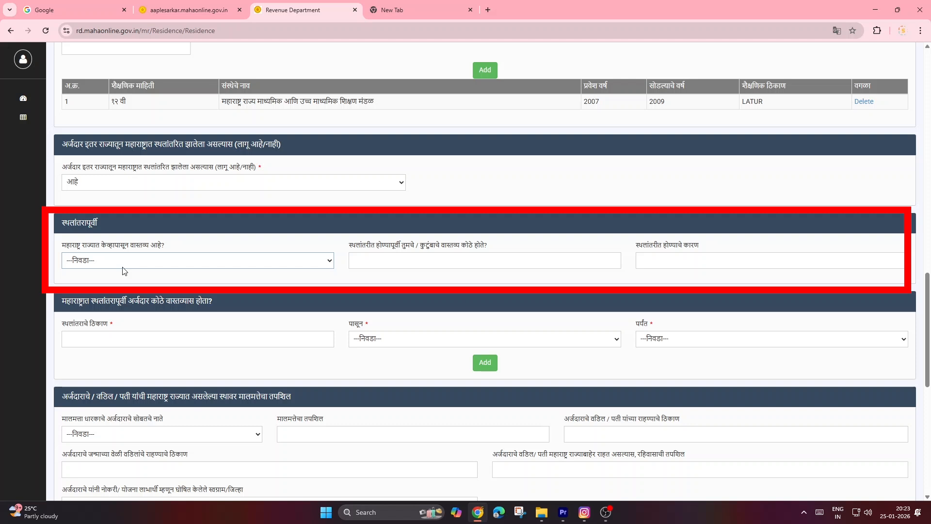
{"action": "left_click", "coordinate": [90, 185]}
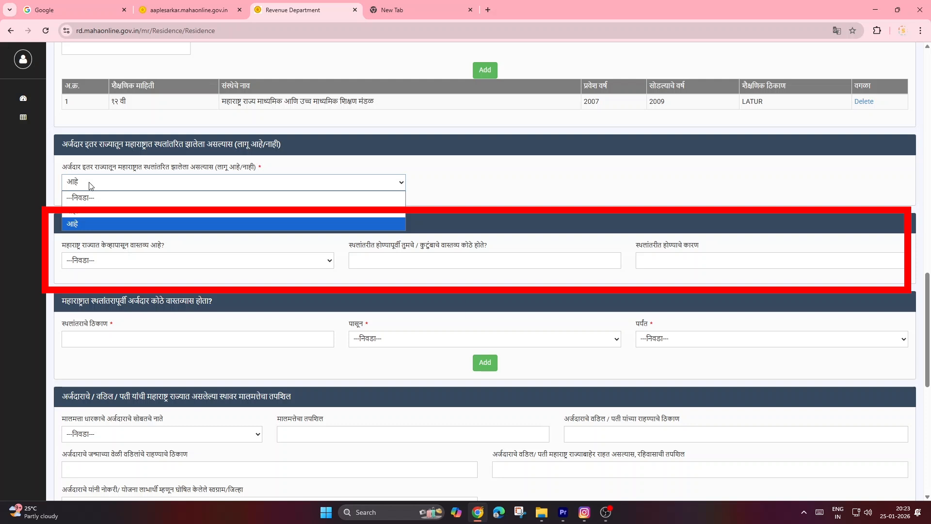
{"action": "left_click", "coordinate": [80, 212]}
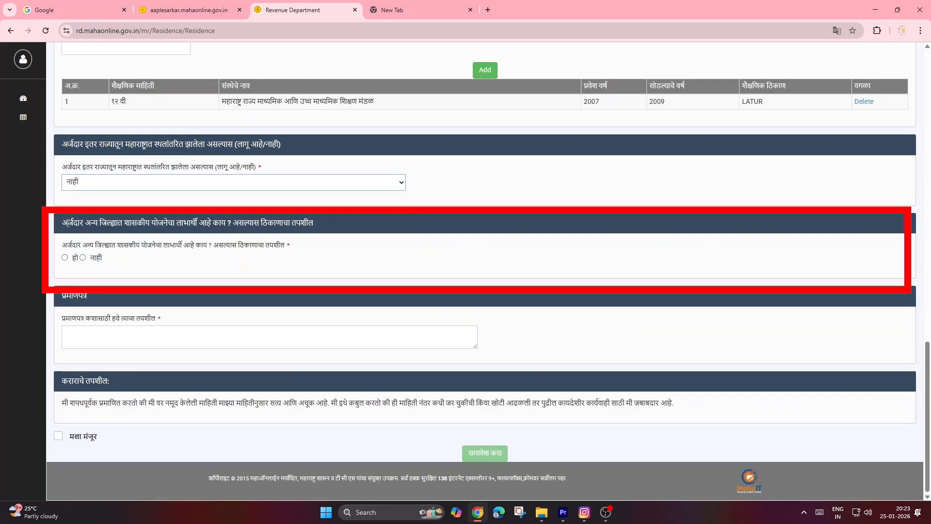
Step: Answer नाही to the question about government scheme benefits in another district and enter EDUCATION as the certificate's purpose
{"action": "left_click_drag", "start_coordinate": [68, 222], "coordinate": [149, 223]}
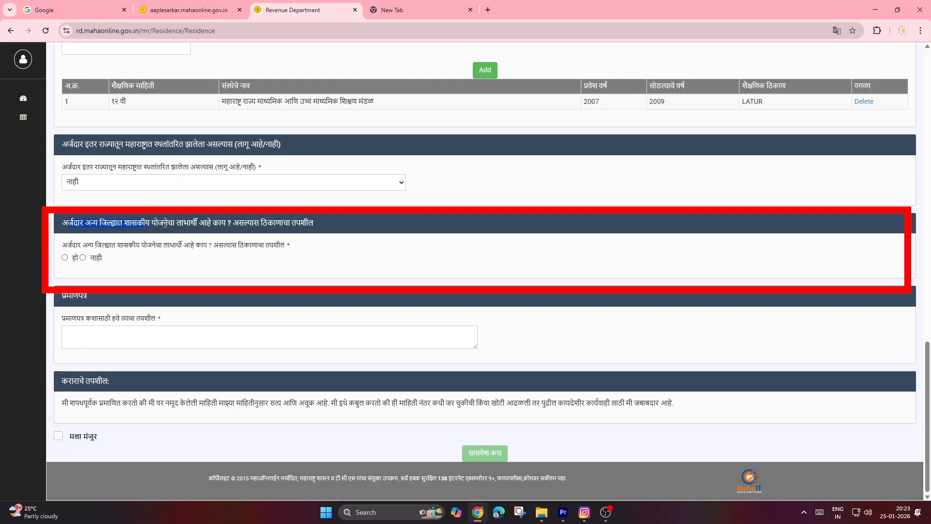
{"action": "left_click", "coordinate": [83, 258]}
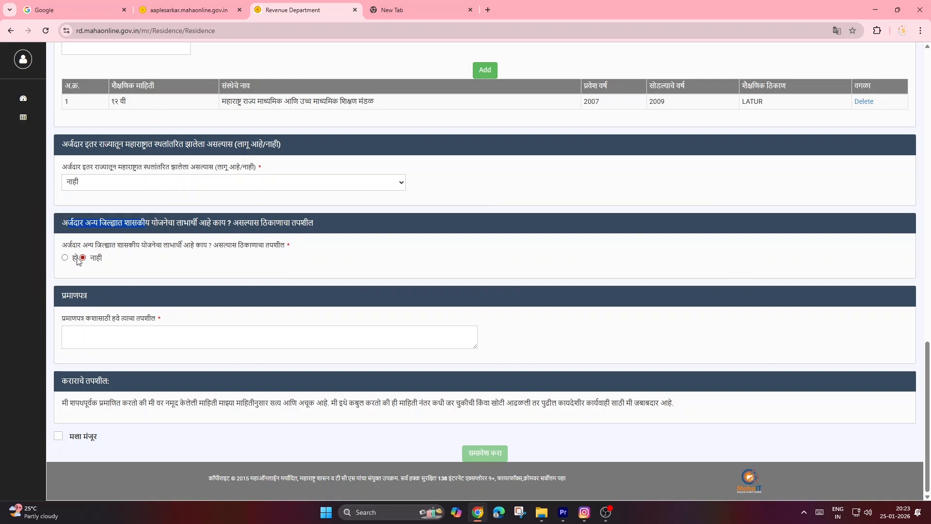
{"action": "left_click", "coordinate": [65, 258]}
{"action": "left_click", "coordinate": [83, 258]}
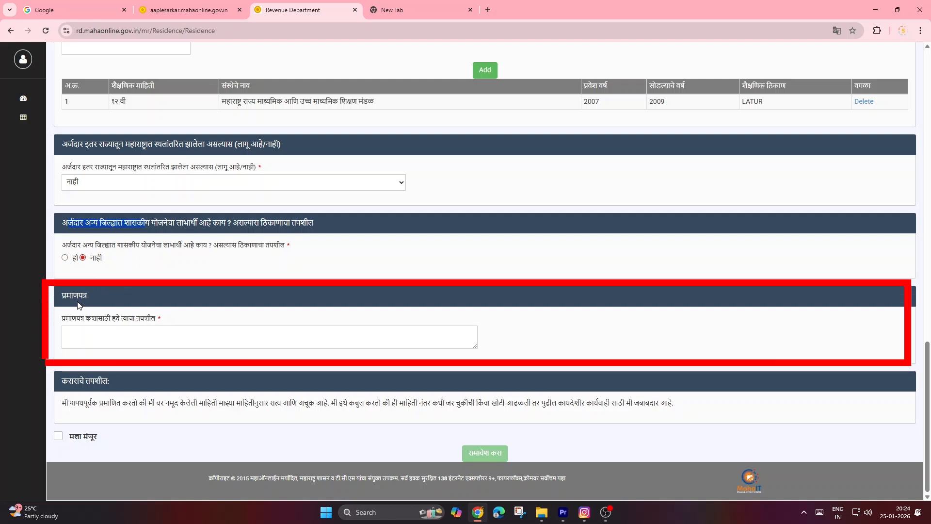
{"action": "left_click", "coordinate": [132, 334]}
{"action": "type", "text": "EDUCATION"}
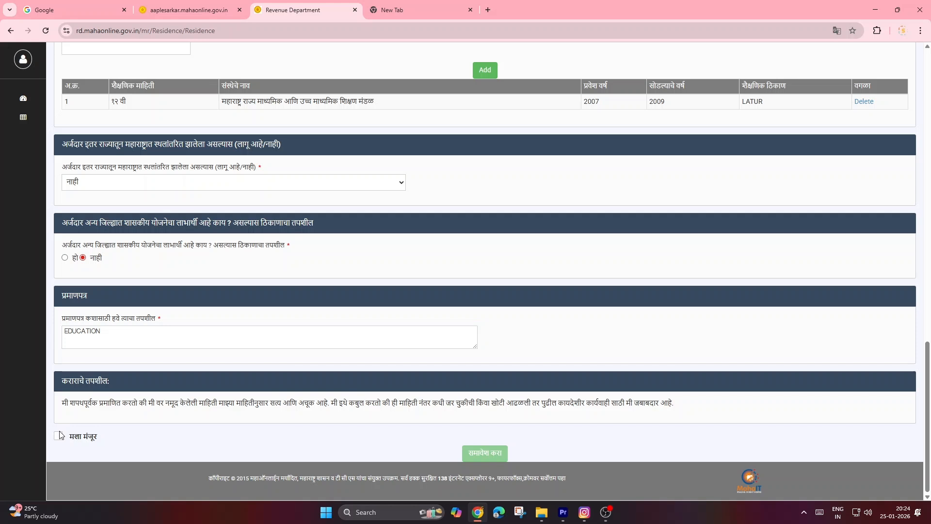
Step: Fill in the missing pincode in the applicant's residence address details
{"action": "left_click_drag", "start_coordinate": [921, 169], "coordinate": [921, 190]}
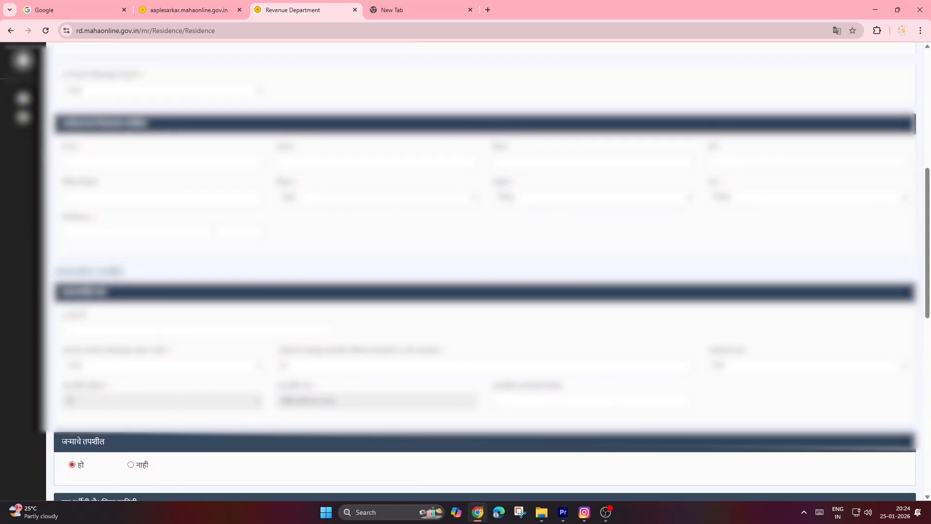
{"action": "left_click", "coordinate": [212, 233]}
{"action": "type", "text": "413512"}
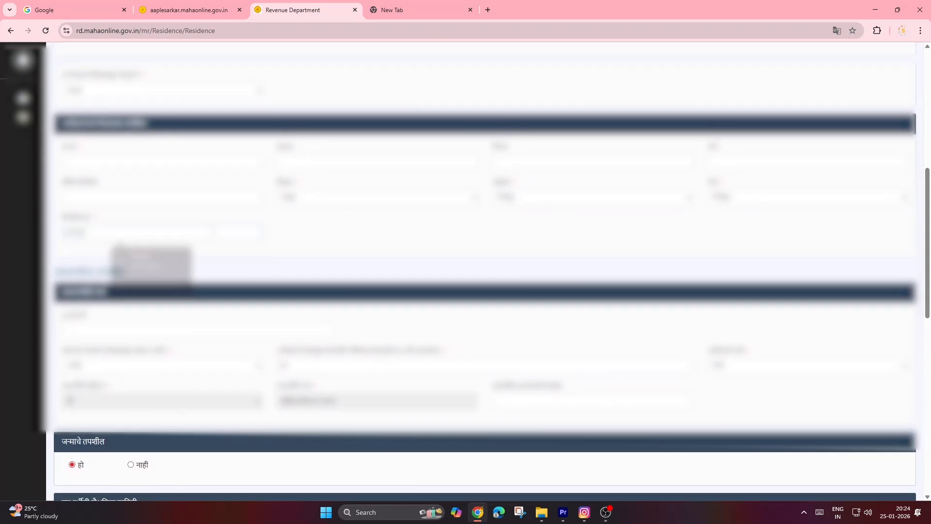
Step: Accept the declaration with मला मंजूर and submit the residence certificate application
{"action": "left_click_drag", "start_coordinate": [930, 252], "coordinate": [929, 426]}
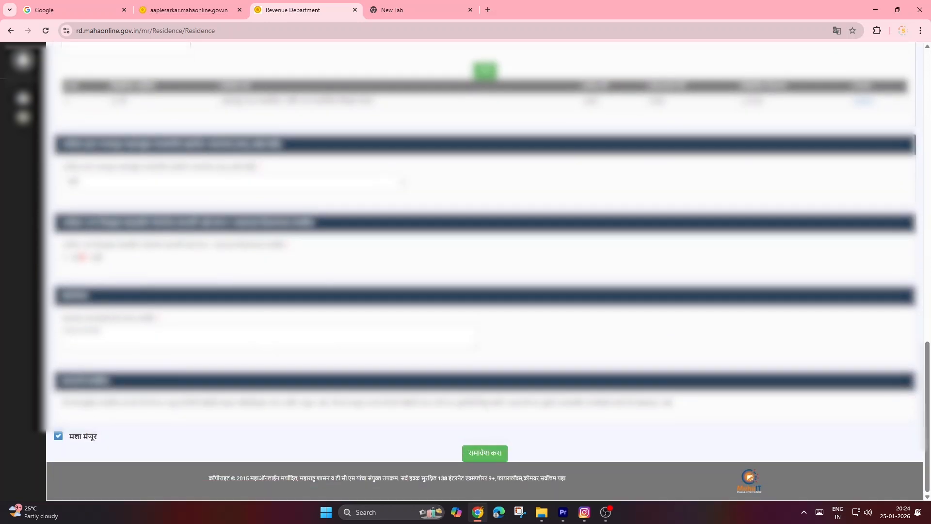
{"action": "left_click", "coordinate": [472, 457]}
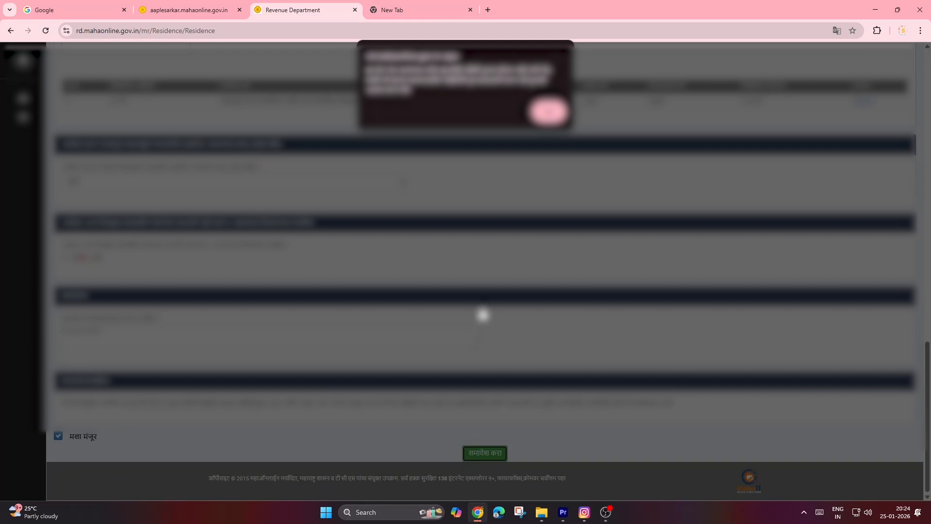
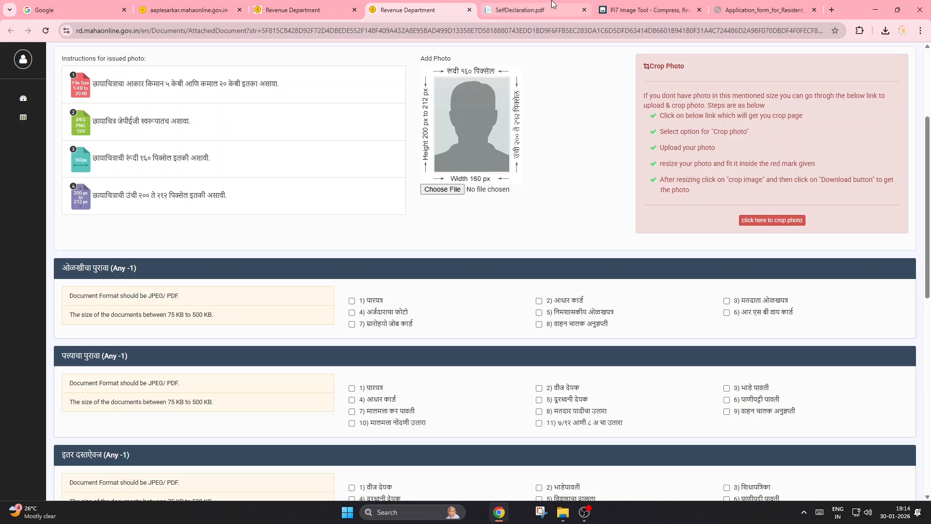
Step: Switch to the Pi7 Image Tool site and load the PHOTO image into its Resize Image Pixel tool
{"action": "left_click", "coordinate": [645, 9]}
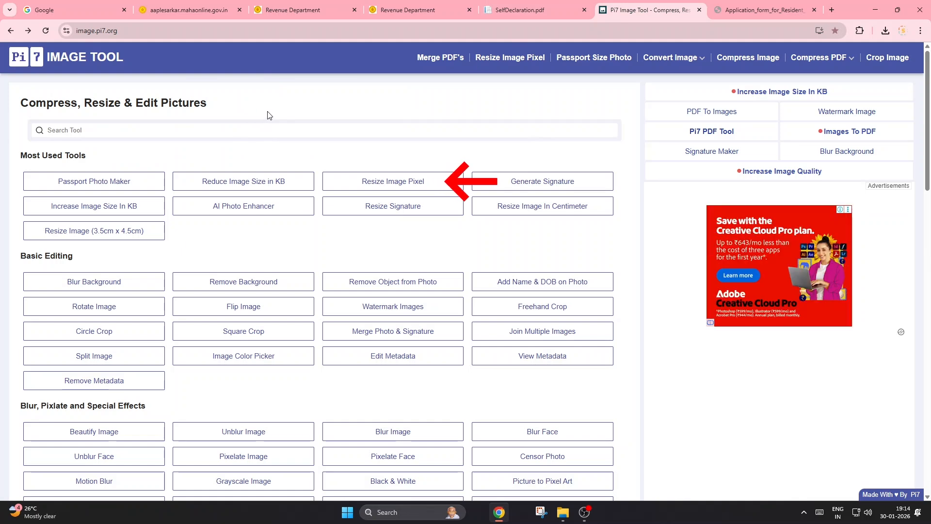
{"action": "left_click", "coordinate": [382, 184]}
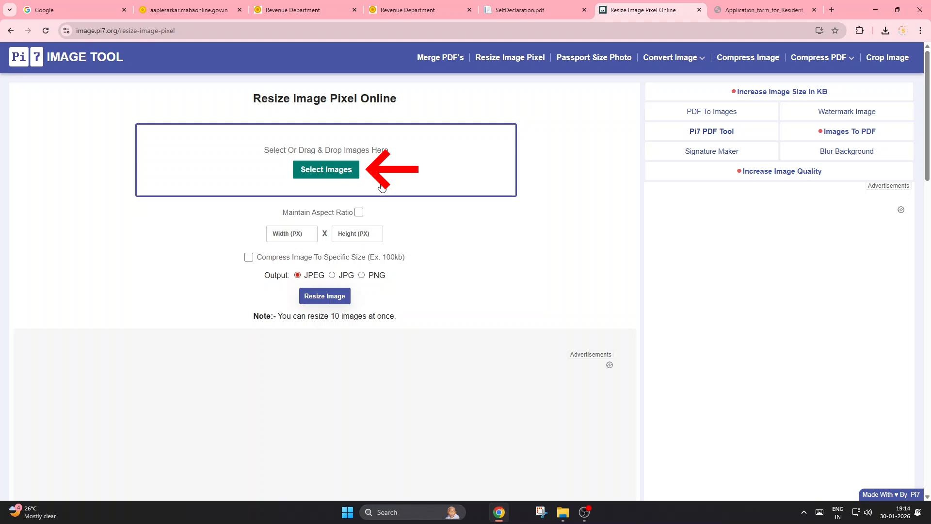
{"action": "left_click", "coordinate": [338, 177]}
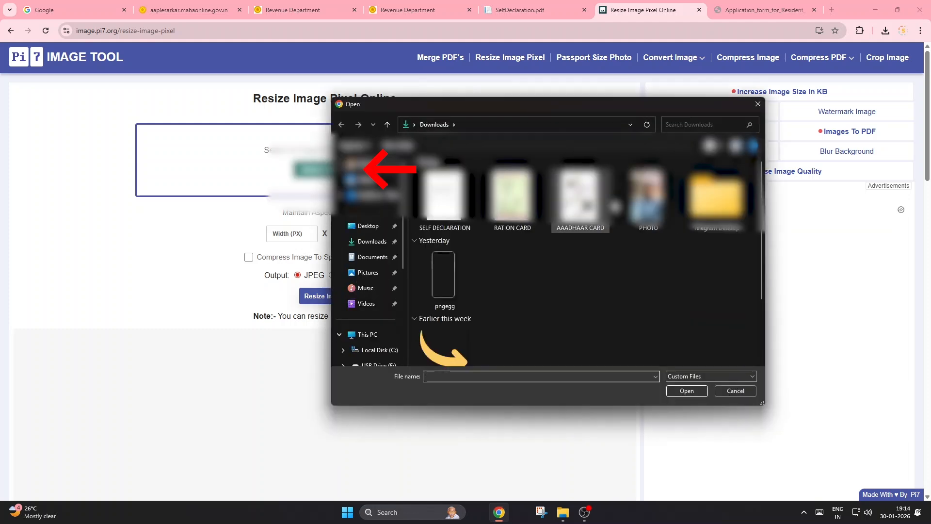
{"action": "left_click", "coordinate": [648, 197]}
{"action": "left_click", "coordinate": [693, 391]}
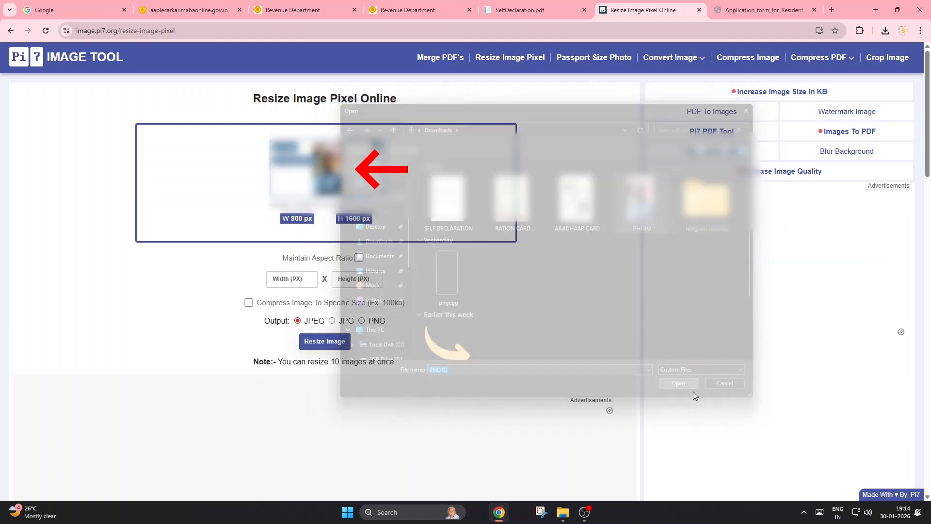
Step: Resize the photo to 160 by 200 pixels, compressed to 15 KB
{"action": "double_click", "coordinate": [304, 282]}
{"action": "type", "text": "160"}
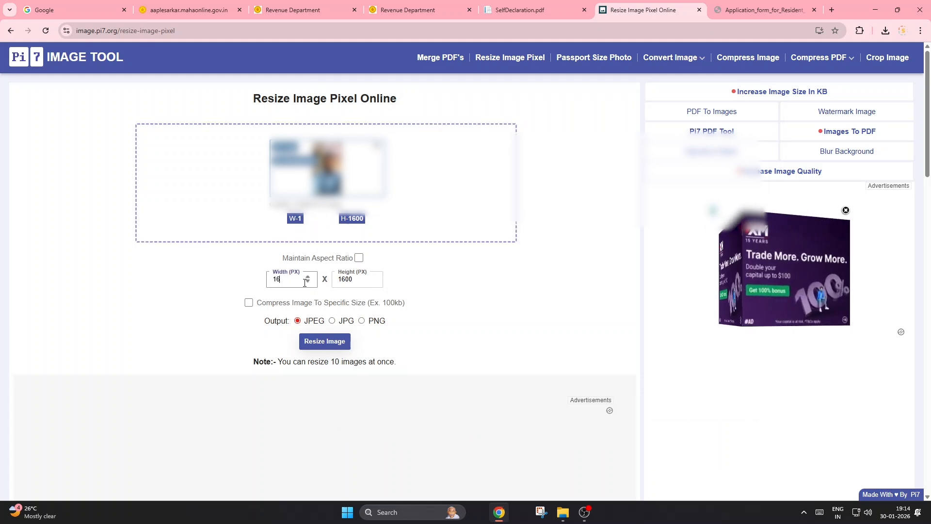
{"action": "left_click", "coordinate": [355, 279]}
{"action": "double_click", "coordinate": [354, 279]}
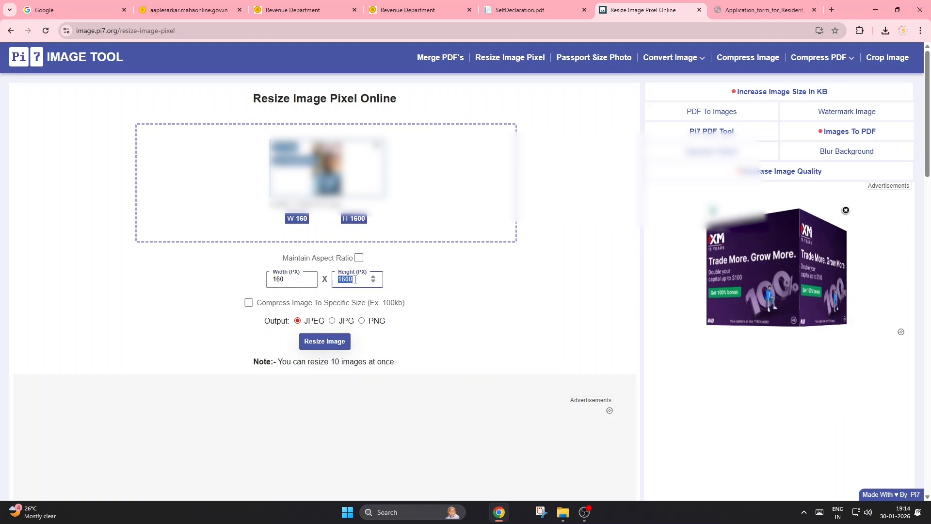
{"action": "type", "text": "200"}
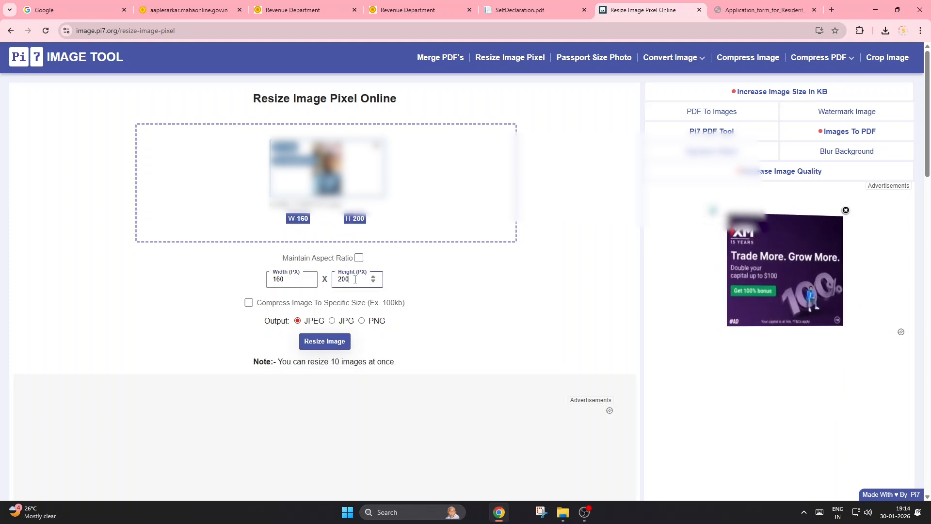
{"action": "left_click", "coordinate": [249, 303]}
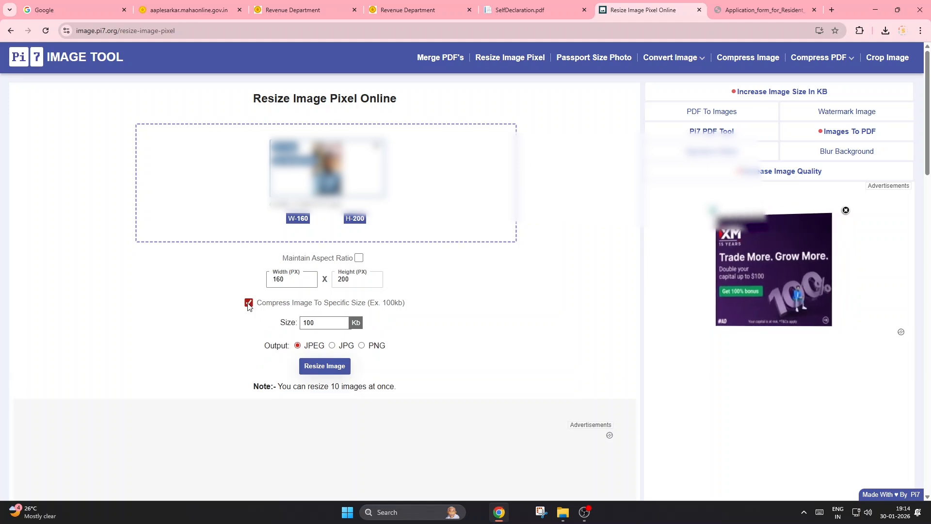
{"action": "double_click", "coordinate": [324, 322]}
{"action": "type", "text": "15"}
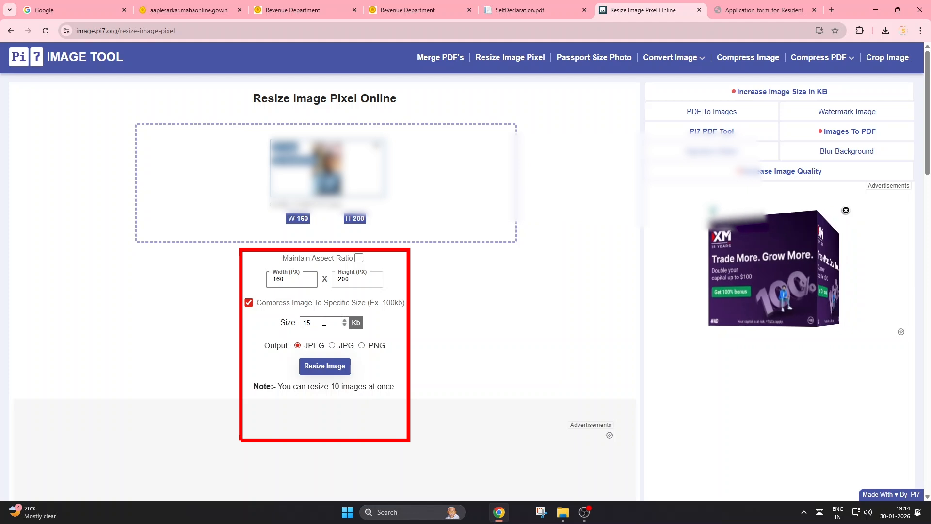
{"action": "left_click", "coordinate": [319, 372]}
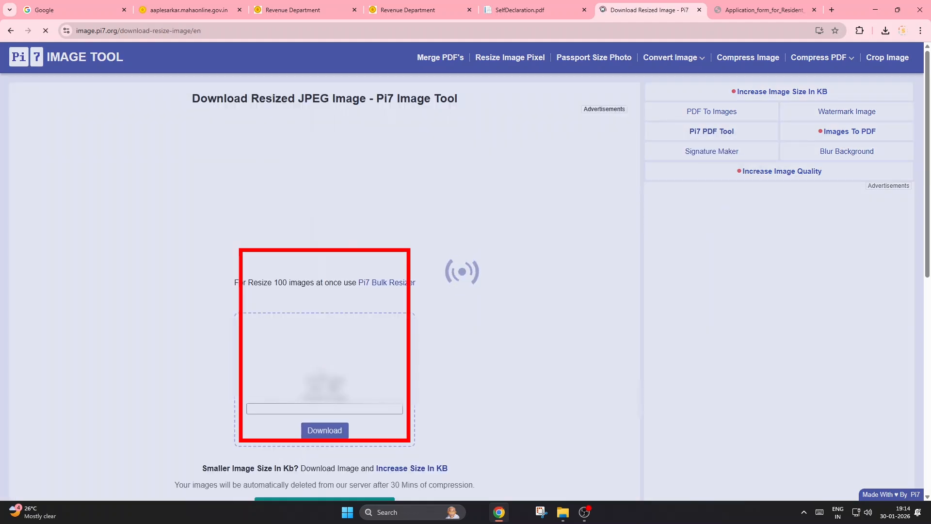
Step: Name the resized image PHOTO SR and download it
{"action": "scroll", "coordinate": [347, 347], "scroll_direction": "down", "scroll_amount": 1}
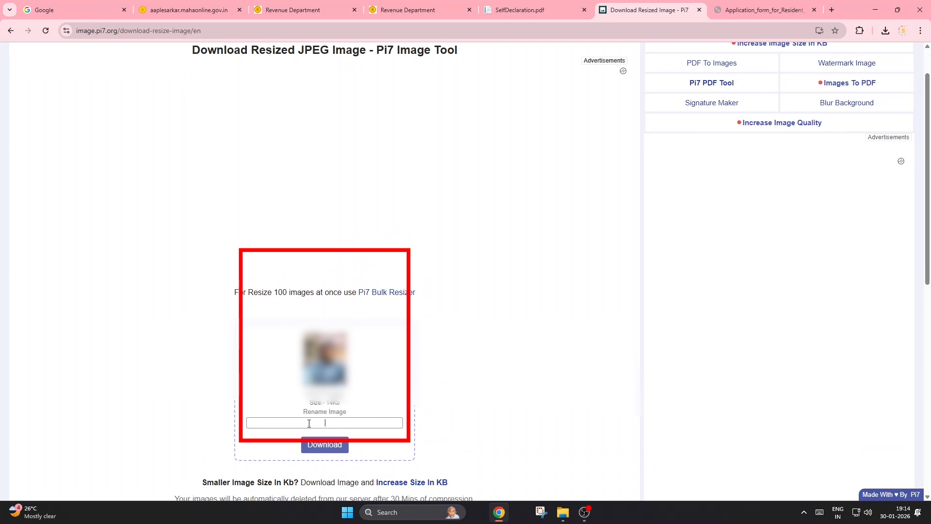
{"action": "type", "text": "PHOTO SR"}
{"action": "left_click", "coordinate": [323, 447]}
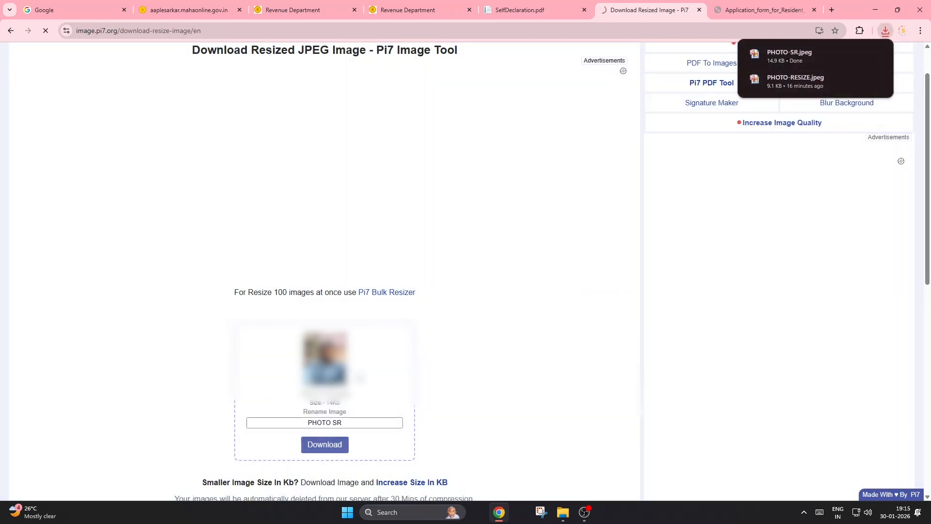
Step: Return to the Revenue Department document upload page and attach the resized PHOTO-SR image as the applicant's photo
{"action": "left_click", "coordinate": [416, 9]}
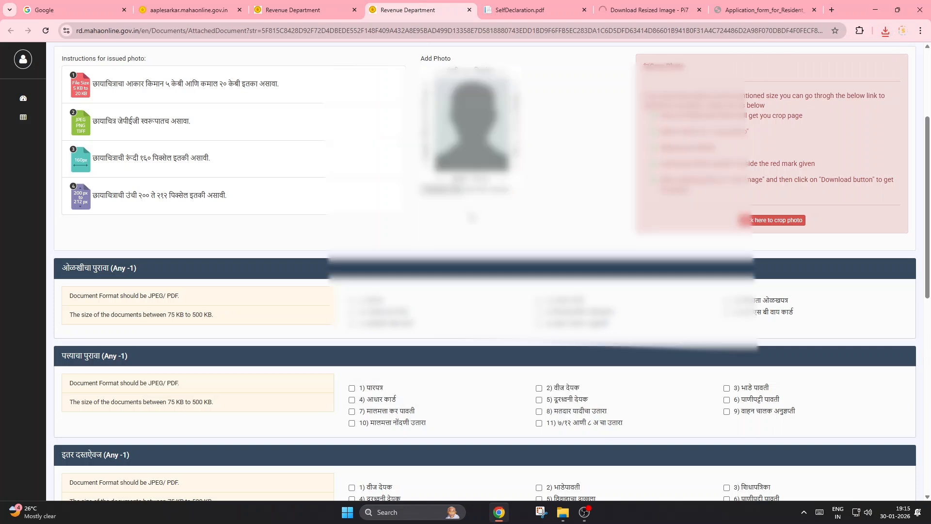
{"action": "left_click", "coordinate": [451, 190]}
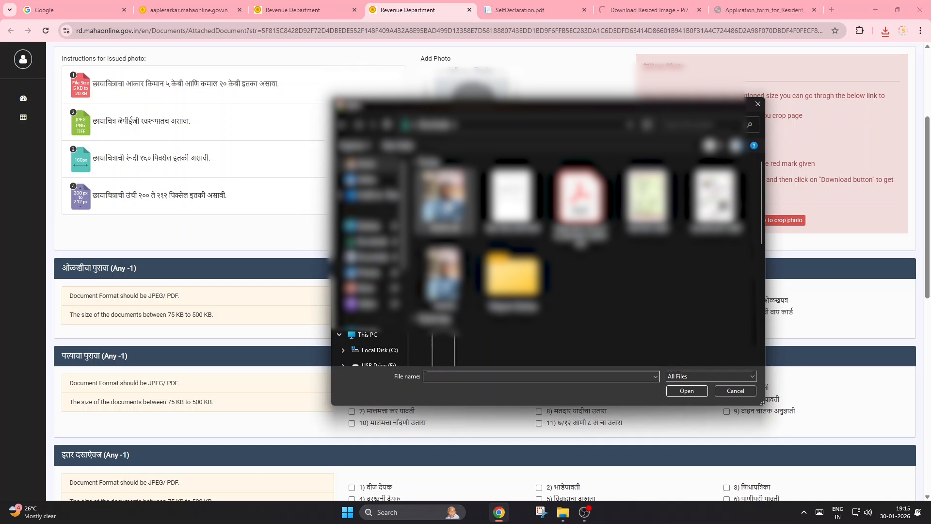
{"action": "left_click", "coordinate": [443, 196]}
{"action": "left_click", "coordinate": [686, 392]}
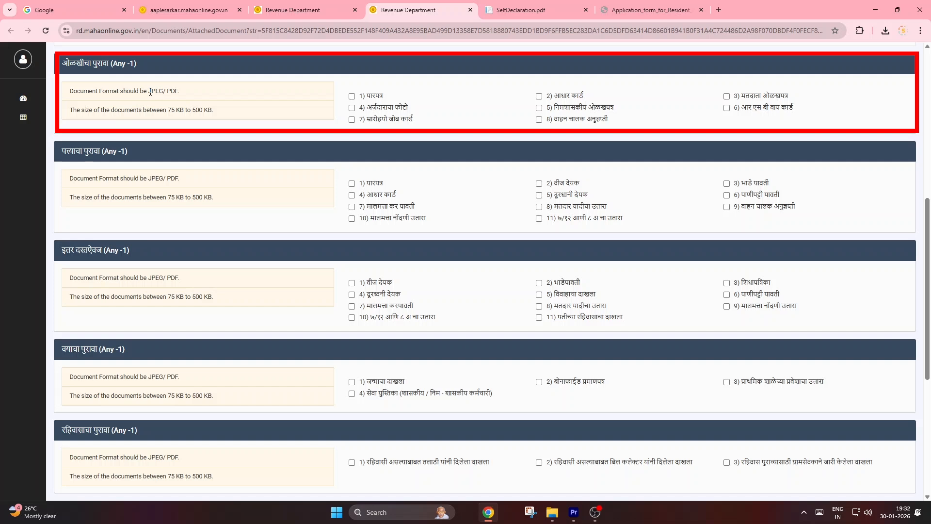
Step: Choose आधार कार्ड as the identity proof and upload the file AAADHAAR CARD.jpeg for it
{"action": "left_click_drag", "start_coordinate": [144, 91], "coordinate": [195, 94]}
{"action": "left_click", "coordinate": [174, 106]}
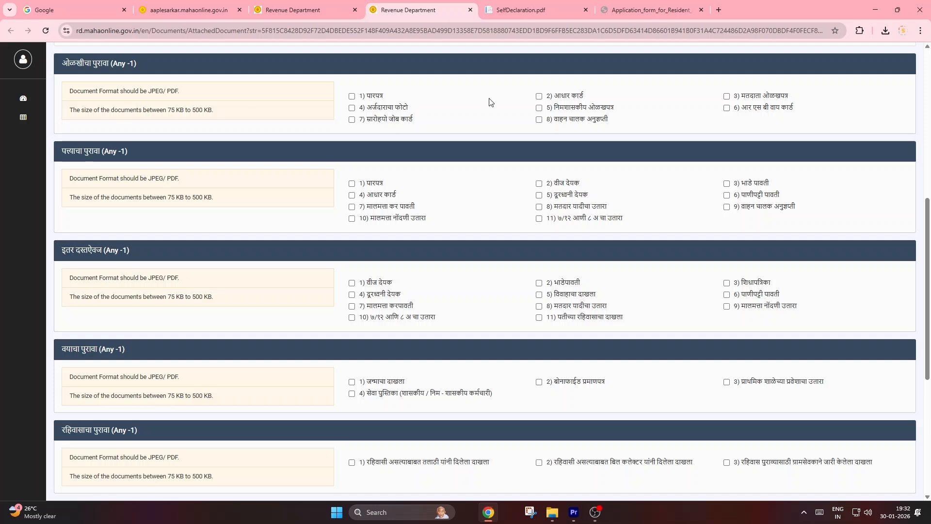
{"action": "left_click", "coordinate": [539, 97]}
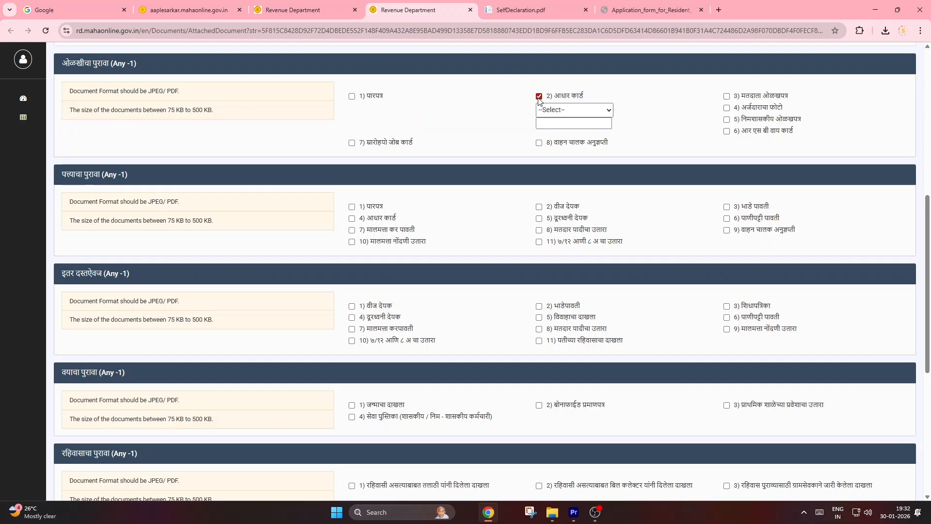
{"action": "left_click", "coordinate": [554, 109]}
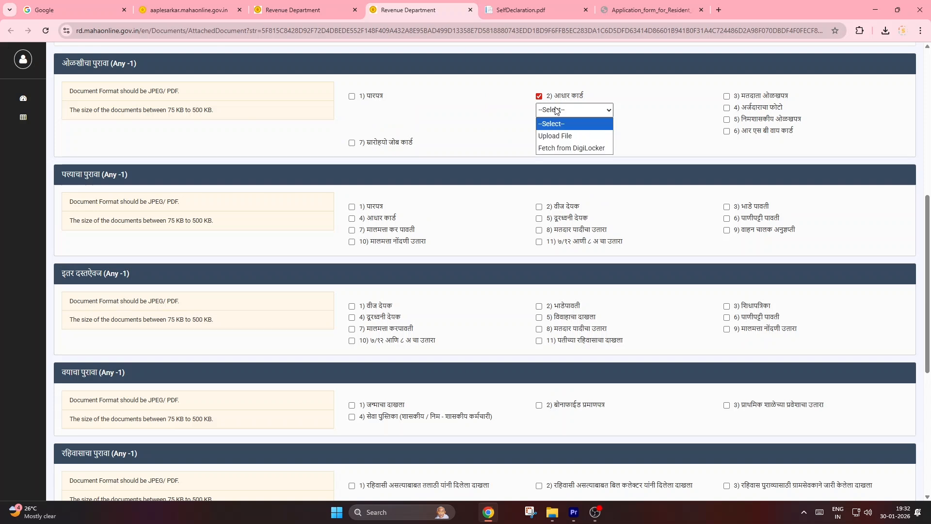
{"action": "left_click", "coordinate": [557, 136]}
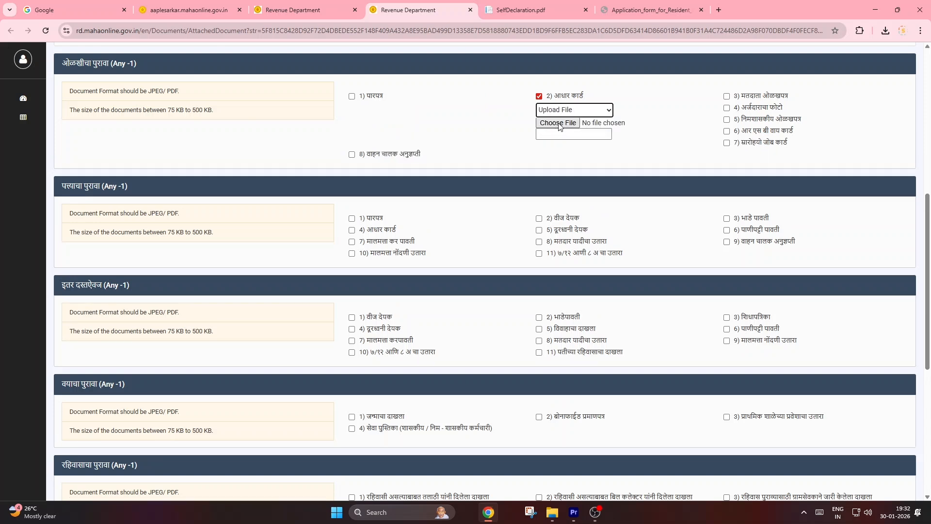
{"action": "left_click", "coordinate": [559, 124]}
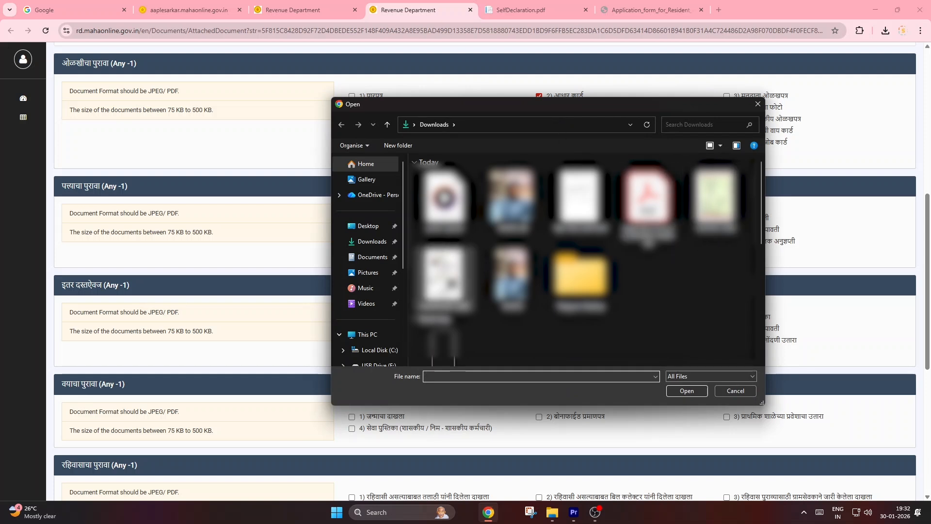
{"action": "left_click", "coordinate": [444, 277]}
{"action": "left_click", "coordinate": [687, 391]}
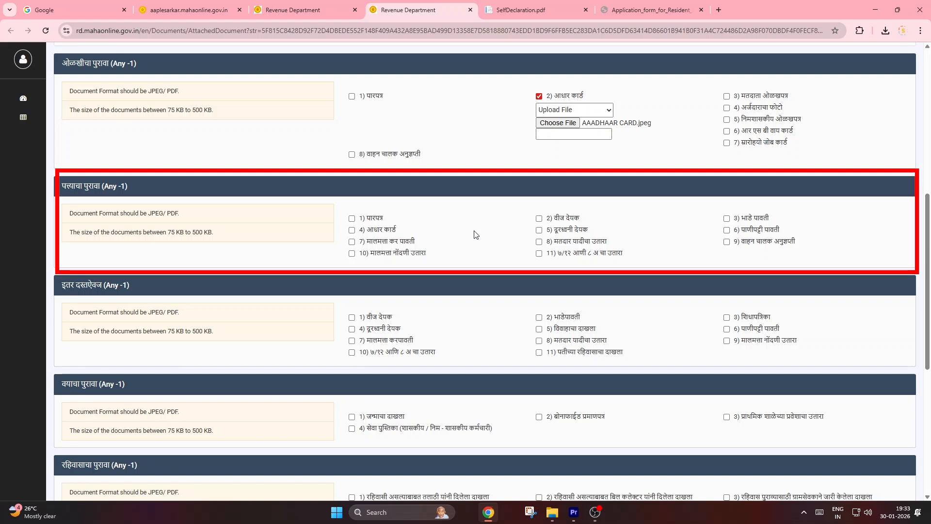
Step: Choose आधार कार्ड as the address proof and upload the file AAADHAAR CARD.jpeg for it
{"action": "left_click", "coordinate": [351, 230]}
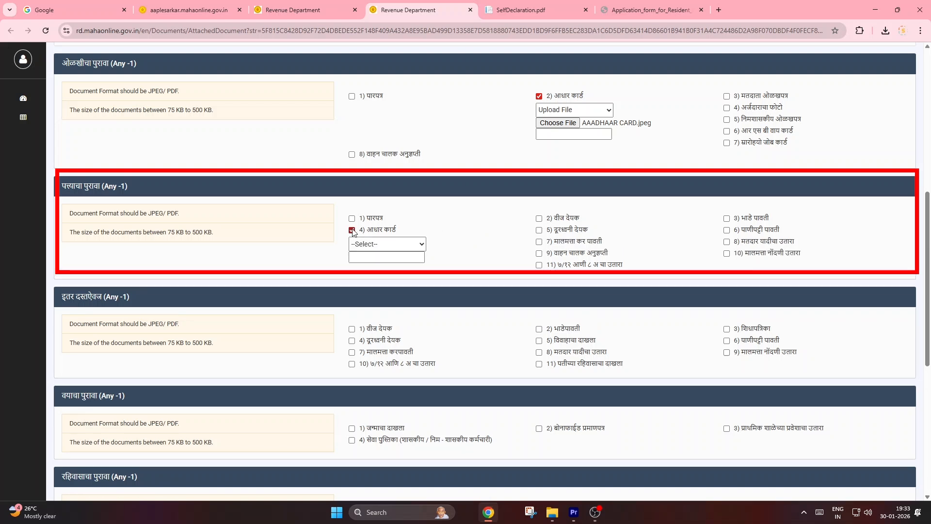
{"action": "left_click", "coordinate": [377, 244]}
{"action": "left_click", "coordinate": [377, 261]}
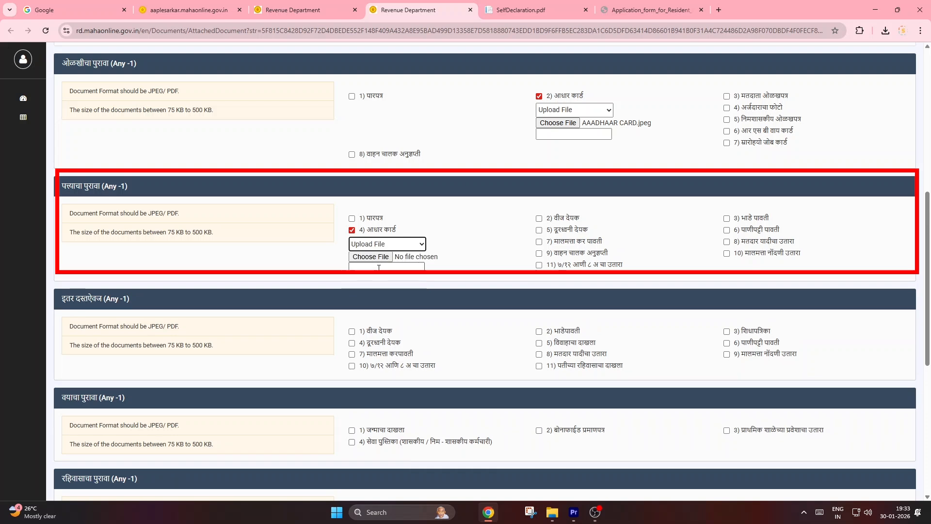
{"action": "left_click", "coordinate": [377, 259]}
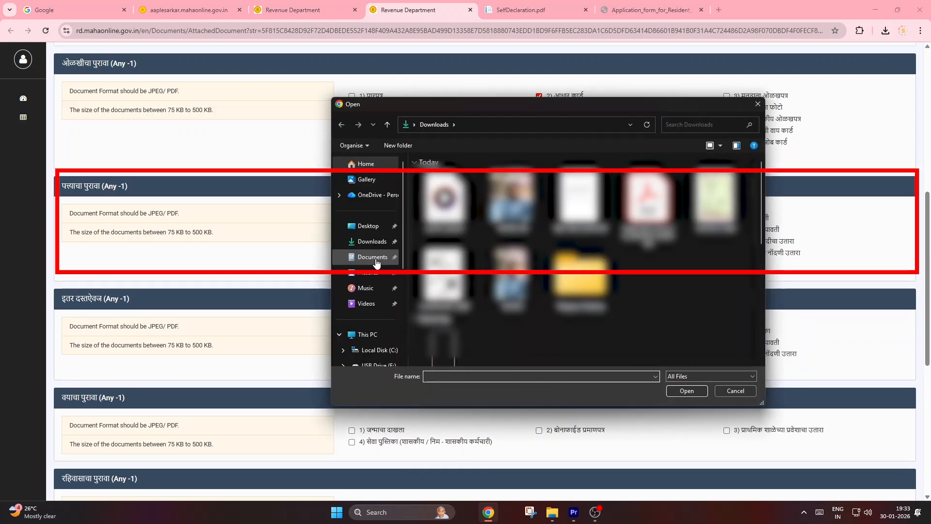
{"action": "left_click", "coordinate": [444, 277]}
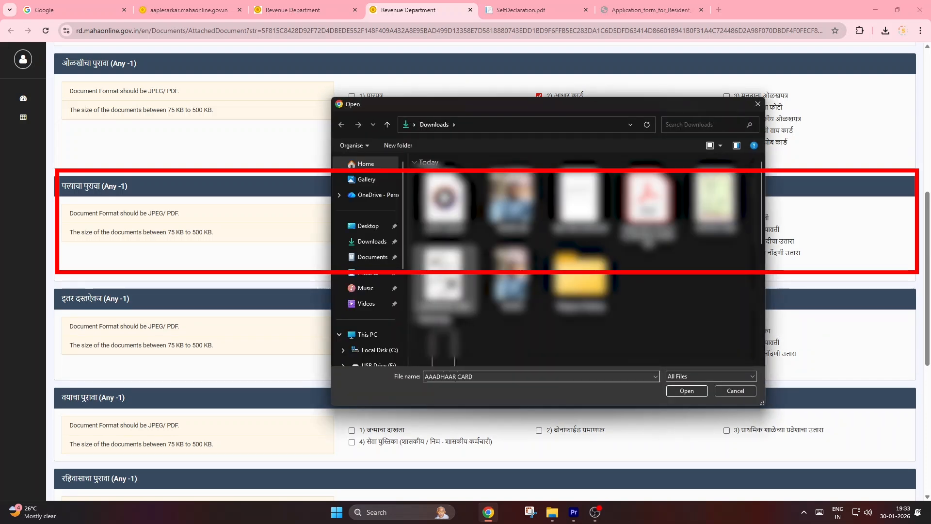
{"action": "left_click", "coordinate": [684, 391]}
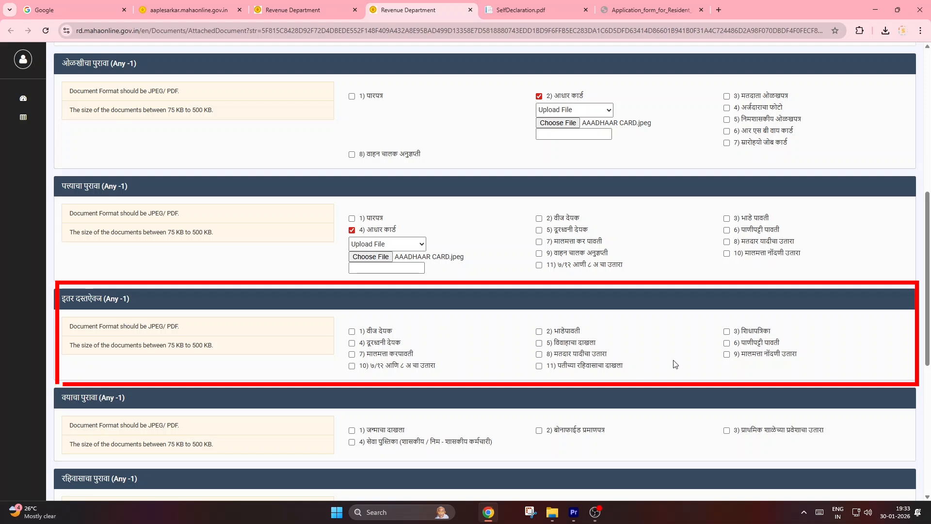
Step: Choose शिधापत्रिका under इतर दस्तऐवज and upload the file RATION CARD.jpeg for it
{"action": "left_click", "coordinate": [728, 331]}
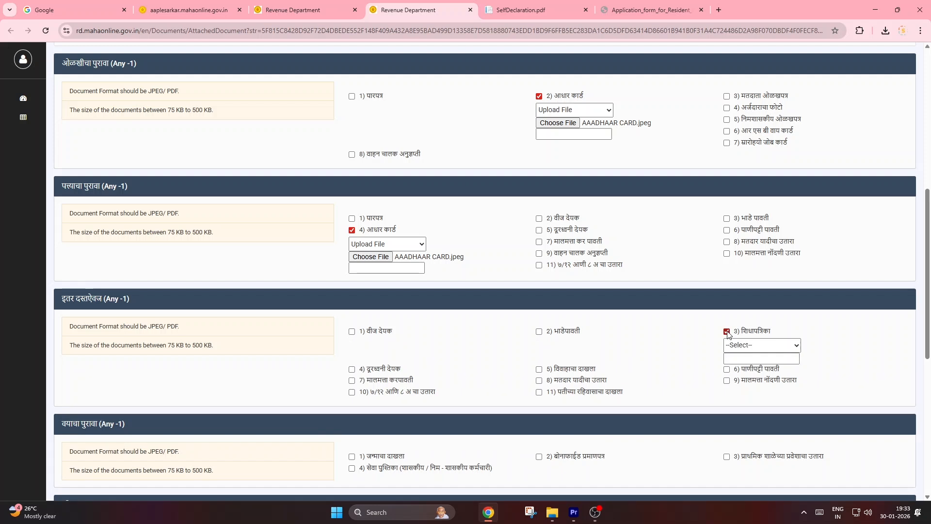
{"action": "left_click", "coordinate": [752, 346]}
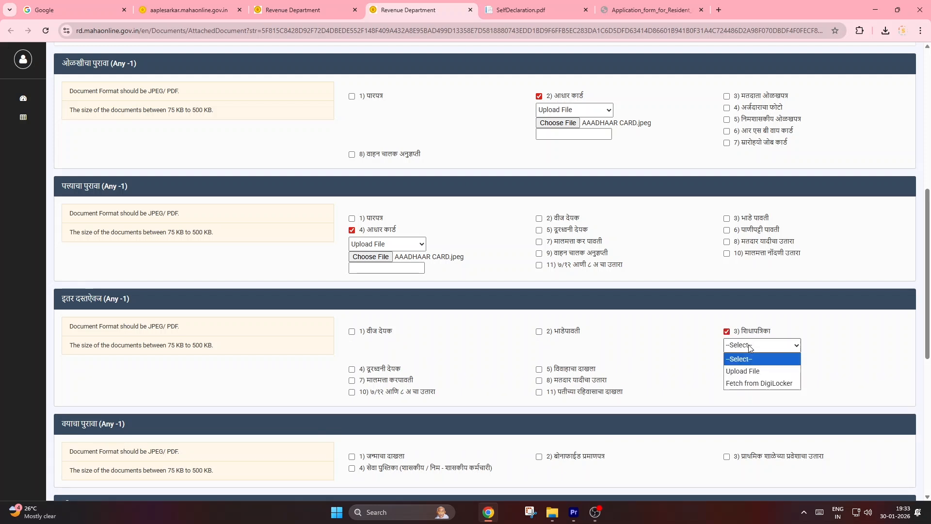
{"action": "left_click", "coordinate": [747, 371]}
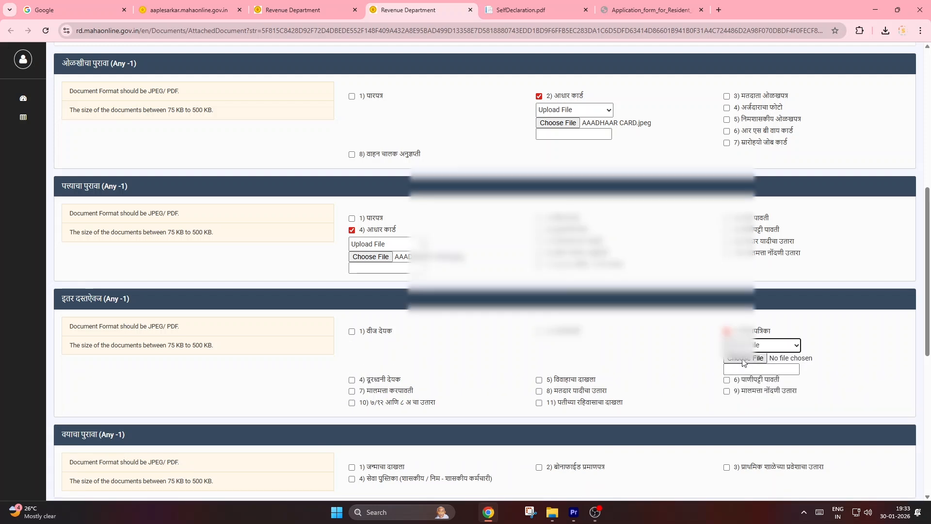
{"action": "left_click", "coordinate": [744, 359]}
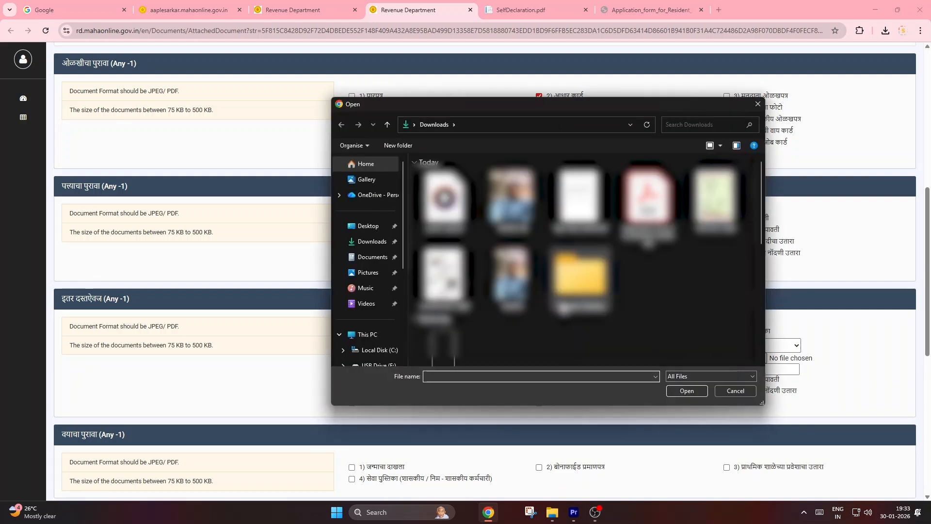
{"action": "left_click", "coordinate": [712, 201]}
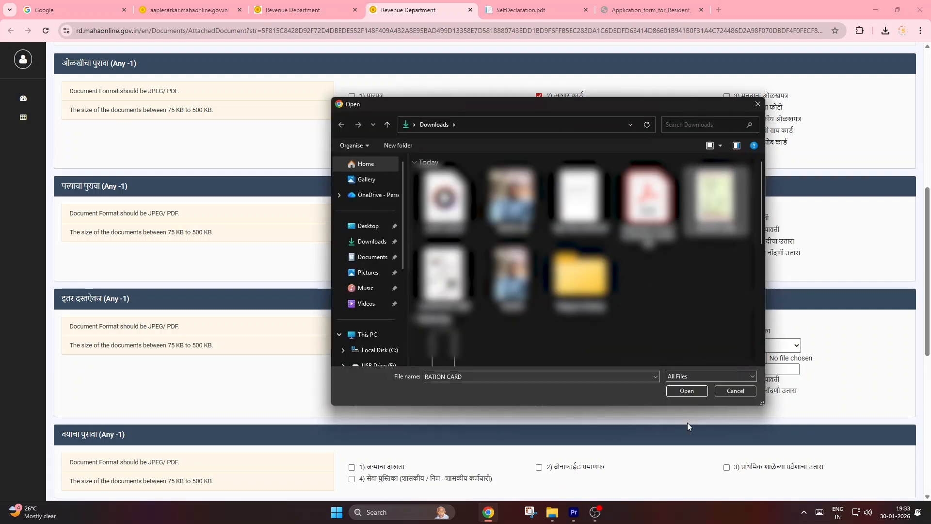
{"action": "left_click", "coordinate": [686, 391]}
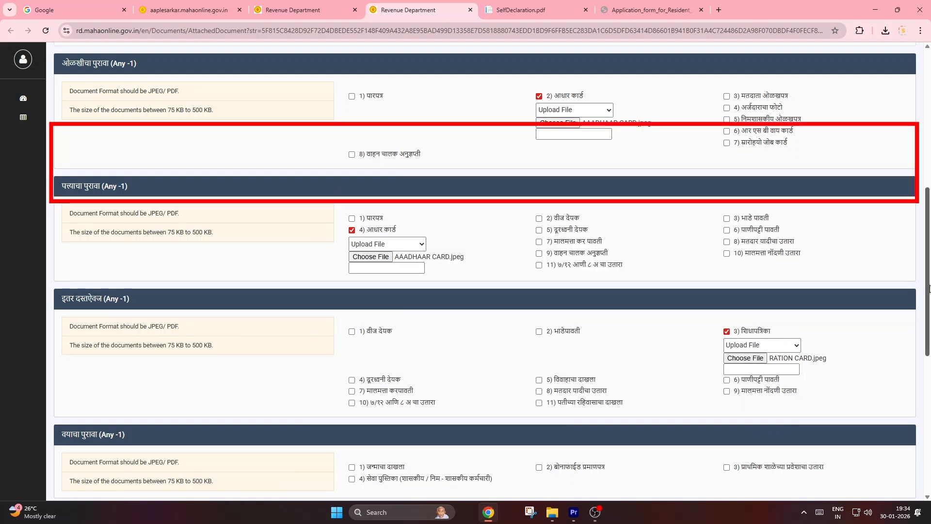
Step: Check the remaining age, residence and mandatory document sections, and view the blank form in SelfDeclaration.pdf
{"action": "left_click_drag", "start_coordinate": [930, 289], "coordinate": [927, 393]}
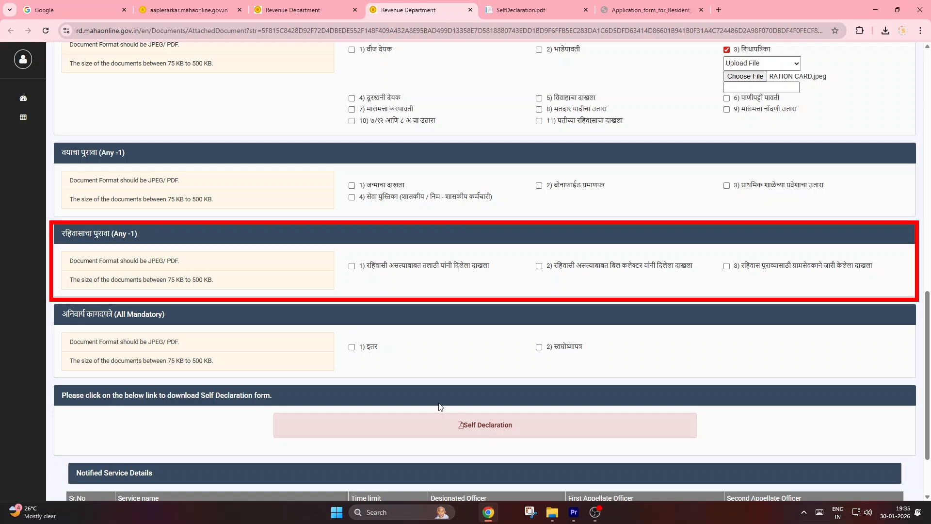
{"action": "left_click", "coordinate": [541, 7]}
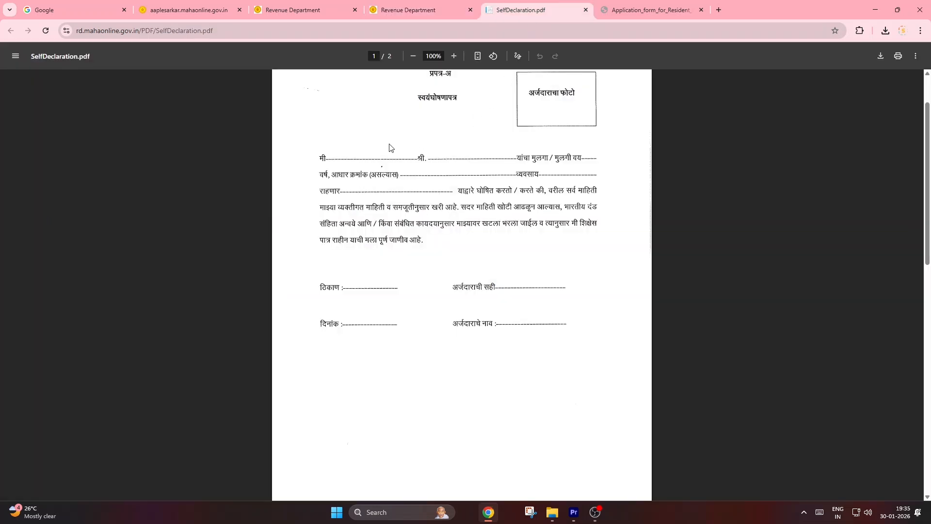
Step: Reopen the self-declaration form from the document upload page and examine its blank fields and photo box
{"action": "scroll", "coordinate": [425, 141], "scroll_direction": "up", "scroll_amount": 1}
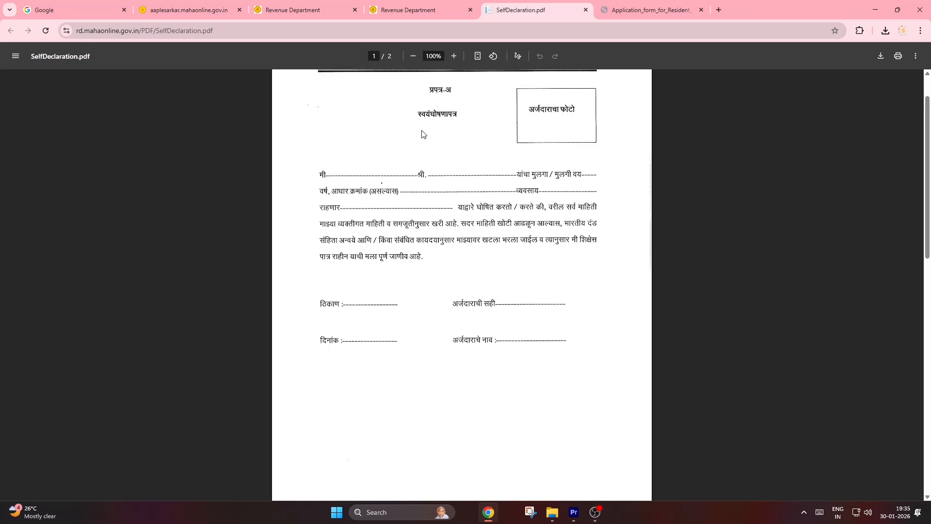
{"action": "left_click", "coordinate": [429, 11]}
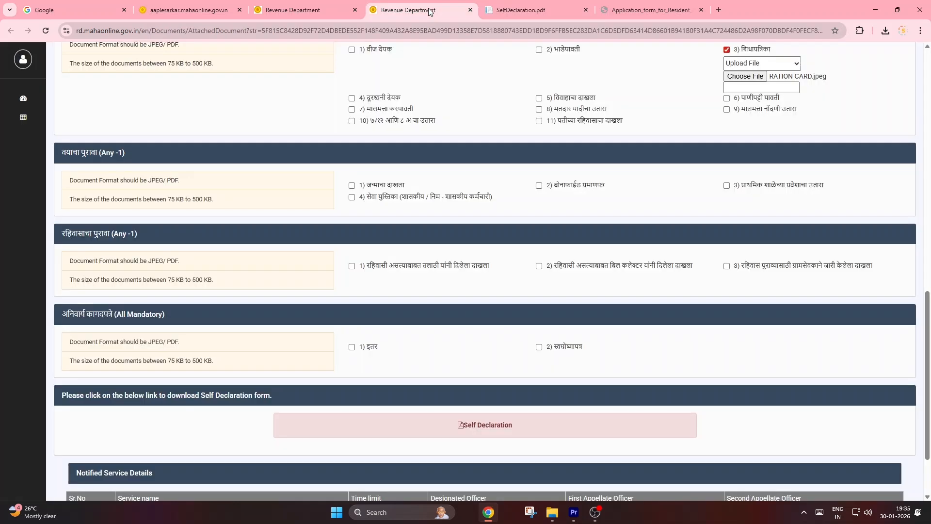
{"action": "left_click", "coordinate": [475, 428]}
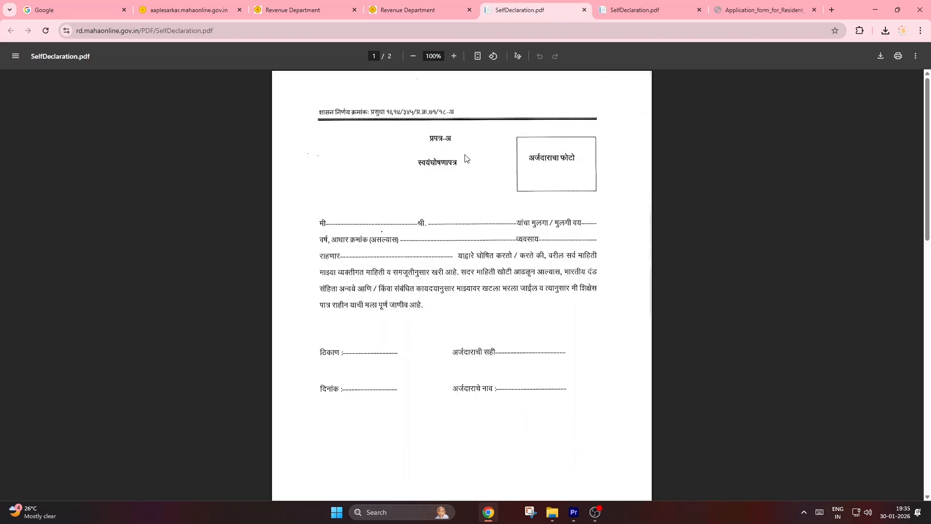
{"action": "scroll", "coordinate": [493, 223], "scroll_direction": "down", "scroll_amount": 2}
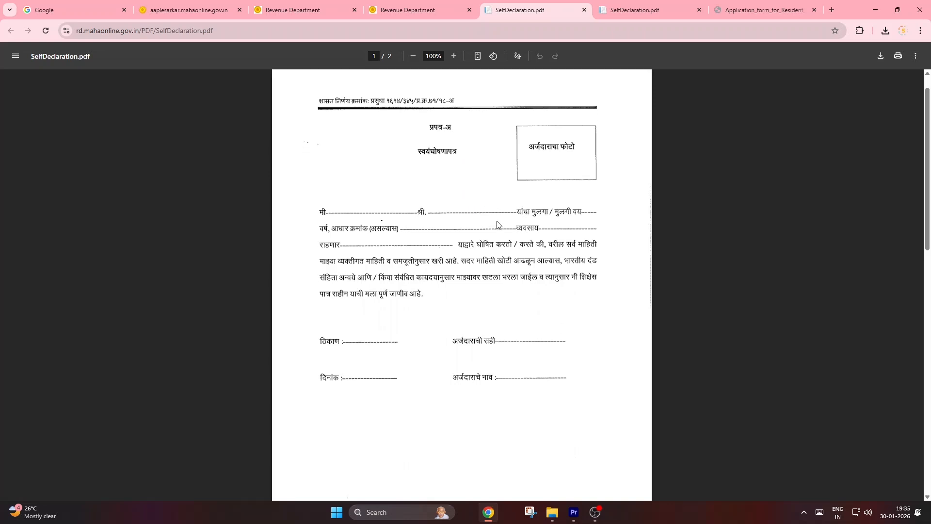
{"action": "scroll", "coordinate": [501, 226], "scroll_direction": "up", "scroll_amount": 2}
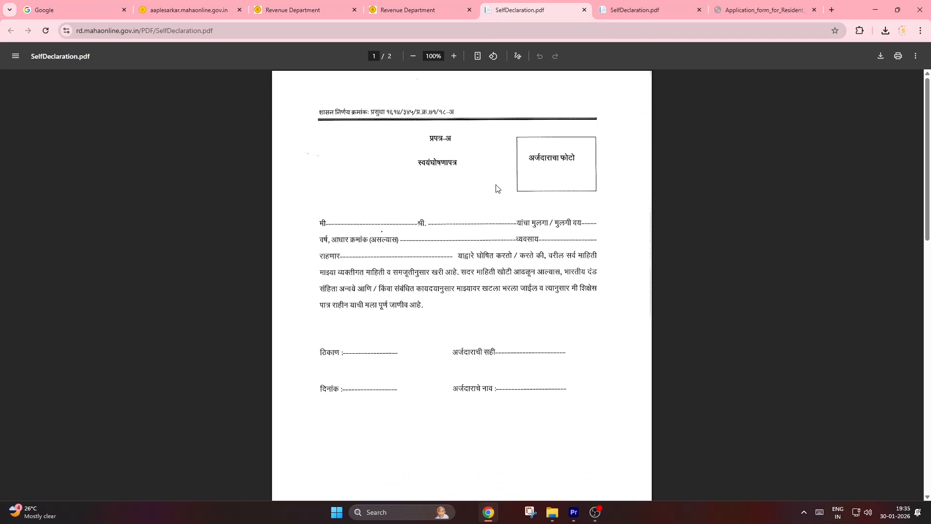
Step: Choose the third option, the ग्रामसेवक-issued certificate, under रहिवासाचा पुरावा and upload the file SELF DECLARATION.jpg for it
{"action": "left_click", "coordinate": [432, 15]}
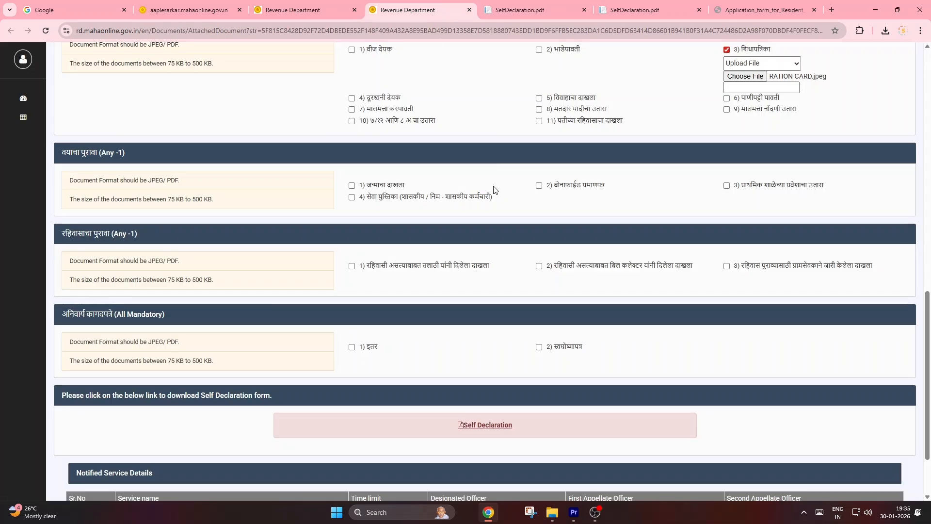
{"action": "left_click", "coordinate": [730, 268]}
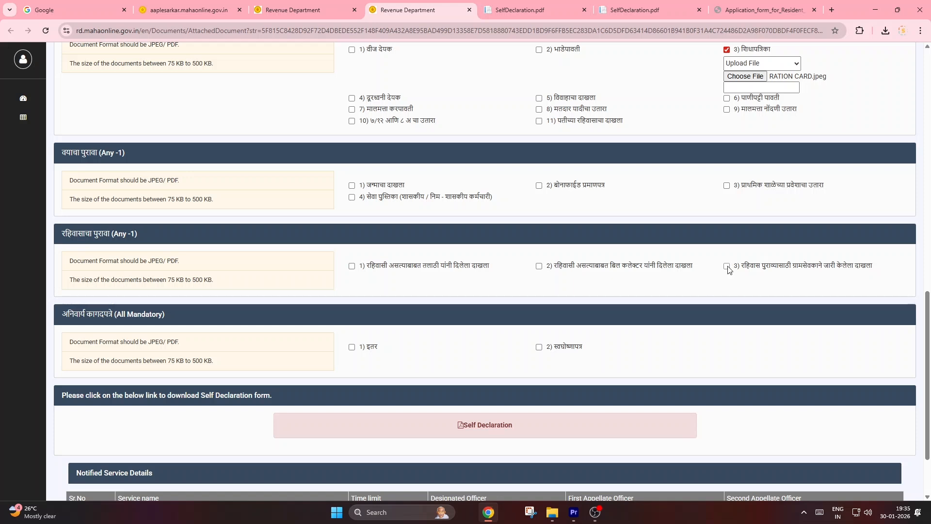
{"action": "left_click", "coordinate": [741, 281]}
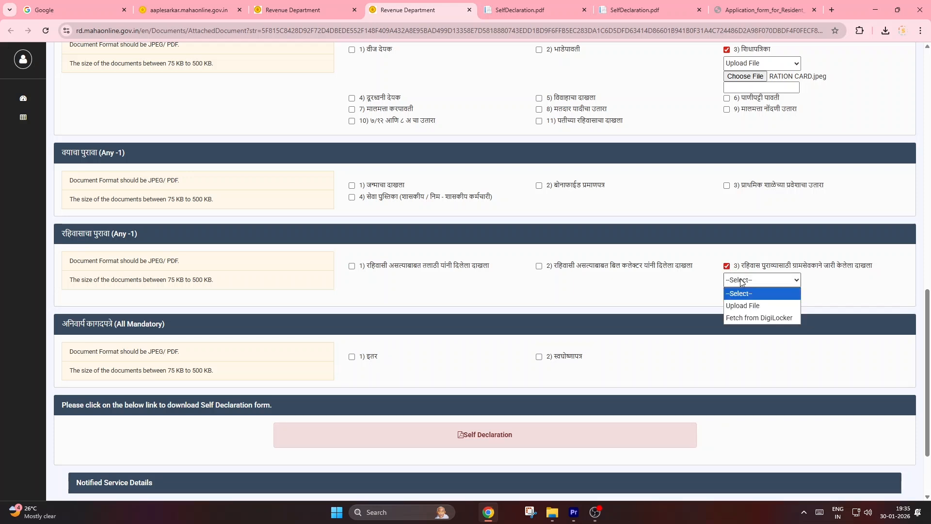
{"action": "left_click", "coordinate": [744, 306]}
{"action": "left_click", "coordinate": [745, 293]}
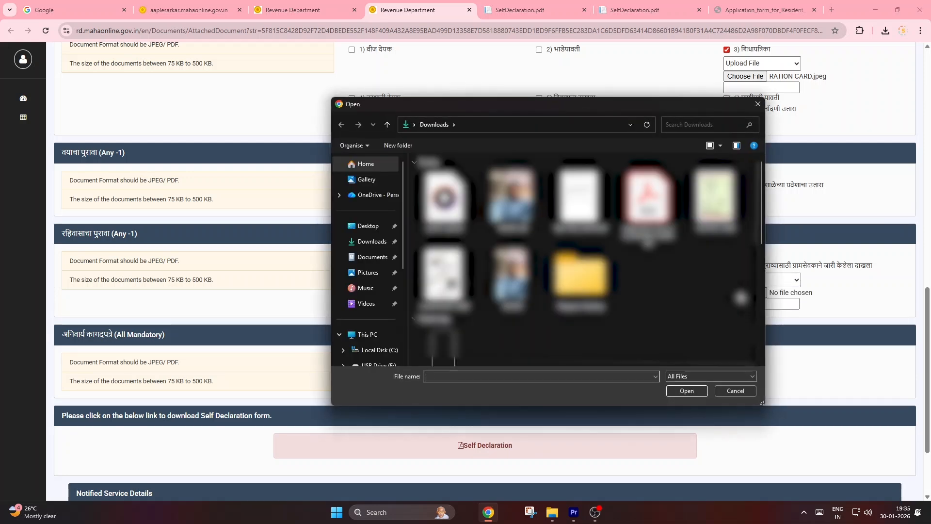
{"action": "left_click", "coordinate": [580, 199]}
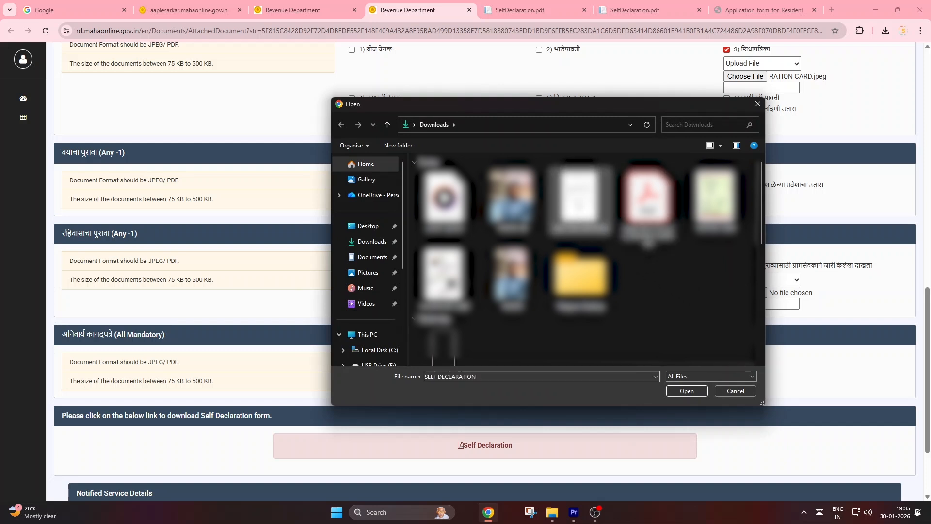
{"action": "left_click", "coordinate": [683, 389]}
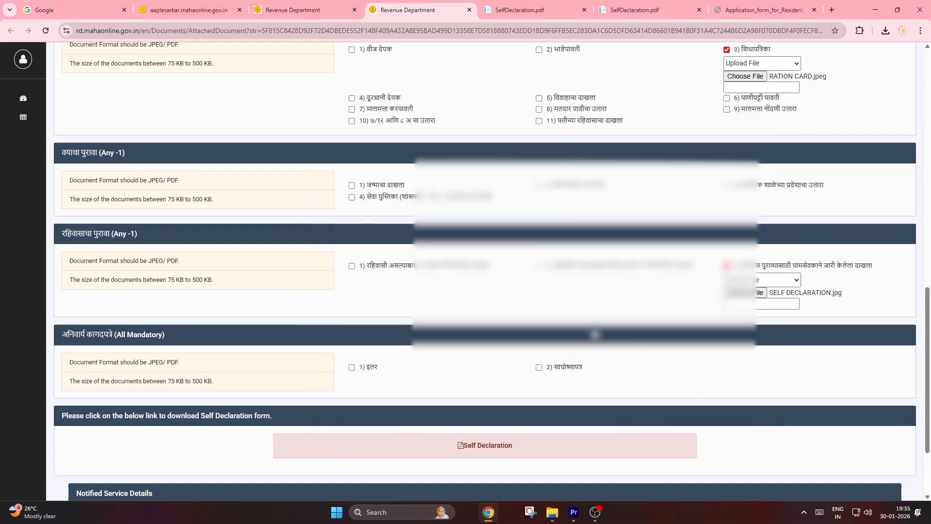
Step: Select इतर under अनिवार्य कागदपत्रे and set its source to Upload File, leaving the file unchosen
{"action": "scroll", "coordinate": [369, 327], "scroll_direction": "down", "scroll_amount": 2}
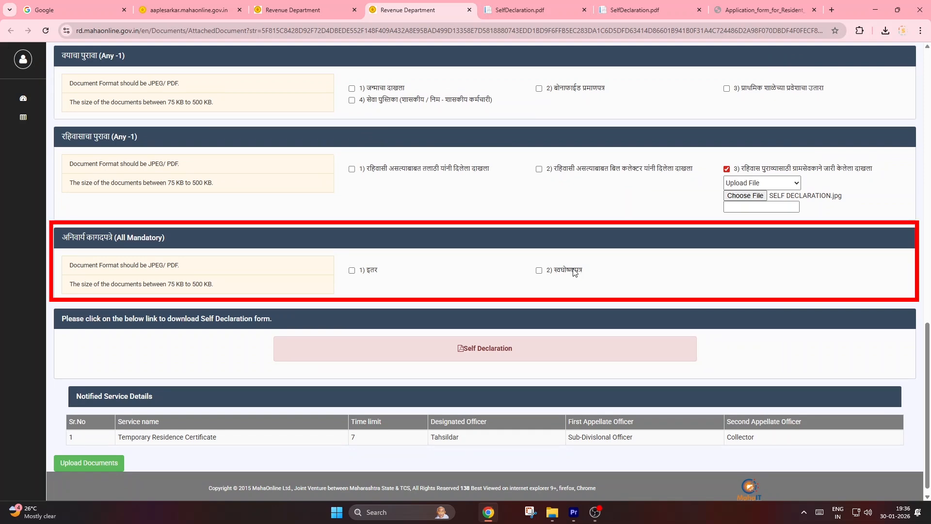
{"action": "left_click", "coordinate": [352, 270]}
{"action": "left_click", "coordinate": [375, 284]}
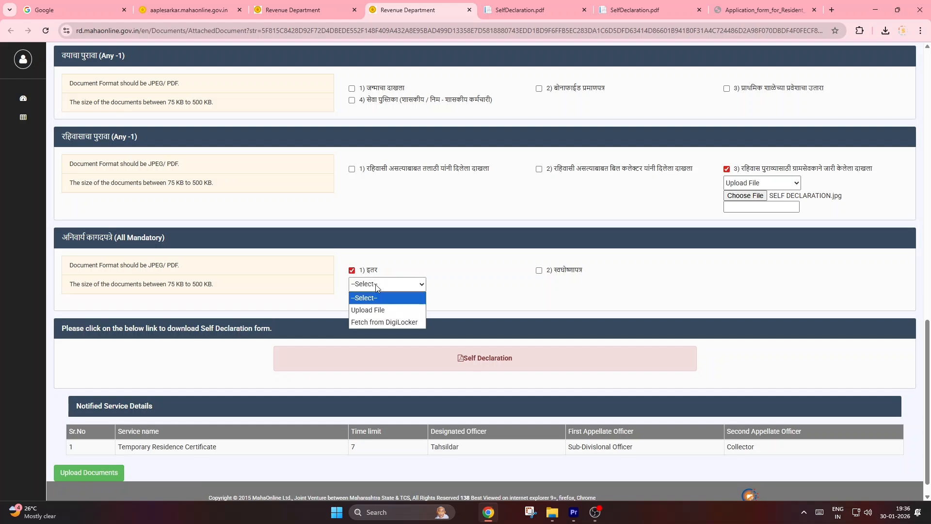
{"action": "left_click", "coordinate": [378, 310]}
{"action": "left_click", "coordinate": [374, 298]}
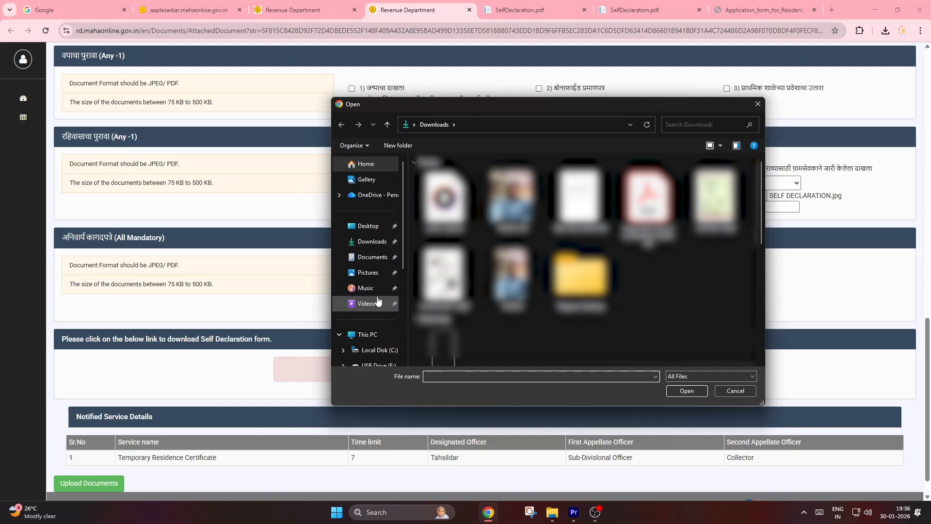
{"action": "left_click", "coordinate": [735, 391]}
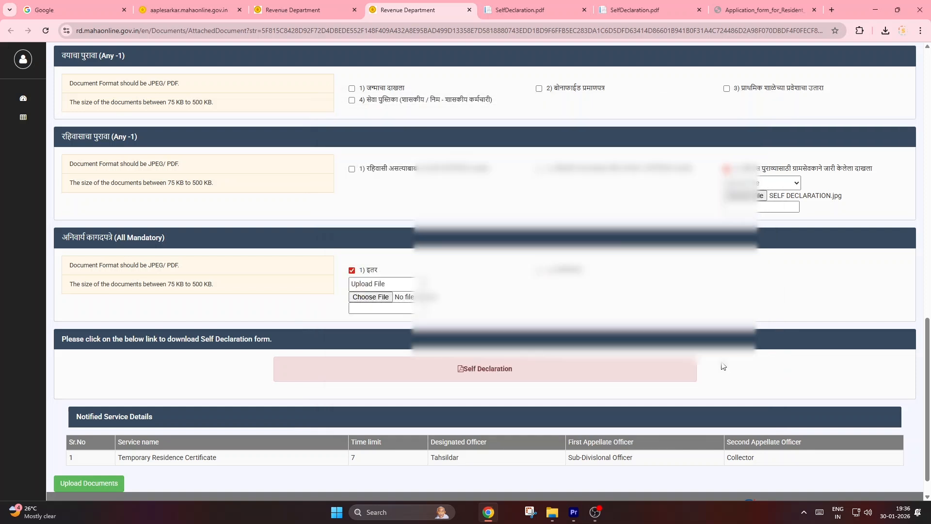
Step: Examine the applicant and beneficiary fields of the blank form in Application_form_for_Resident_Certificate.pdf
{"action": "left_click", "coordinate": [758, 10]}
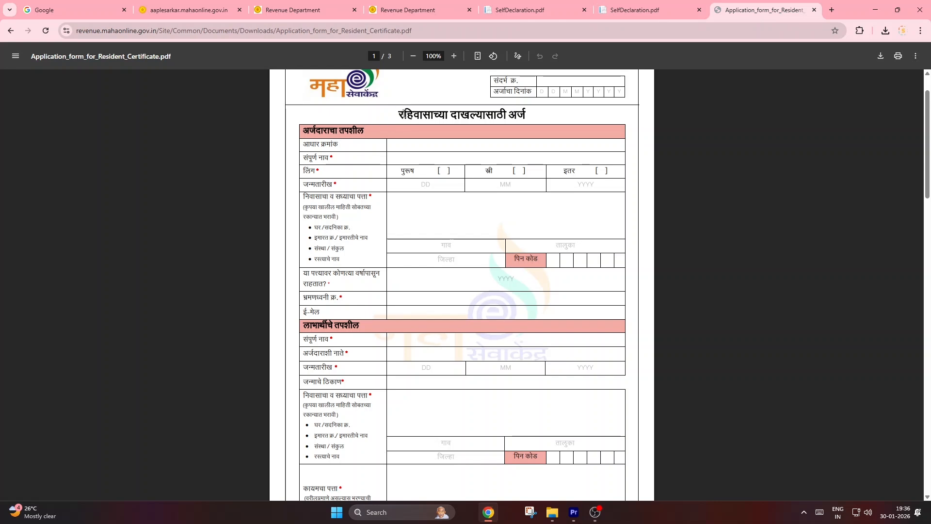
{"action": "left_click_drag", "start_coordinate": [928, 169], "coordinate": [930, 203]}
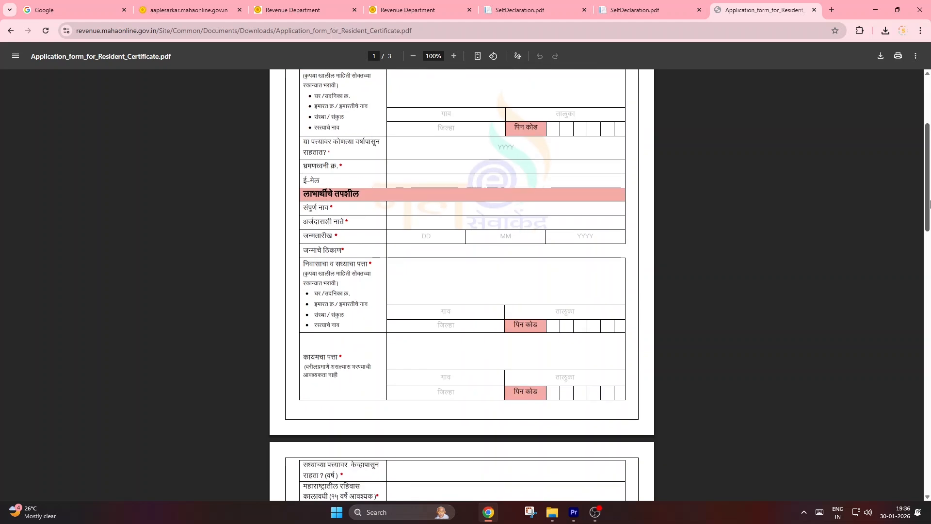
{"action": "left_click_drag", "start_coordinate": [930, 204], "coordinate": [930, 158]}
Step: Upload the file RAHIVASHI FOR.pdf for इतर in the mandatory documents section
{"action": "left_click", "coordinate": [442, 4]}
{"action": "left_click", "coordinate": [378, 303]}
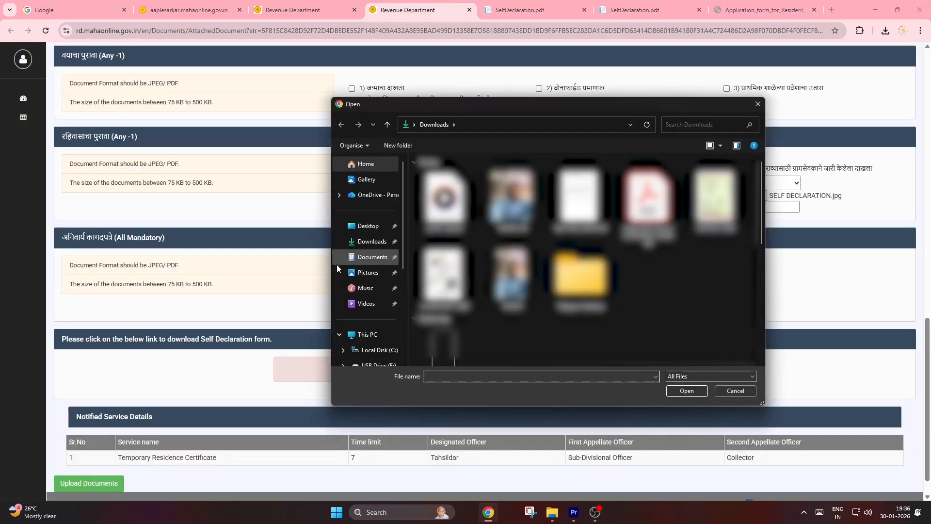
{"action": "left_click", "coordinate": [649, 208]}
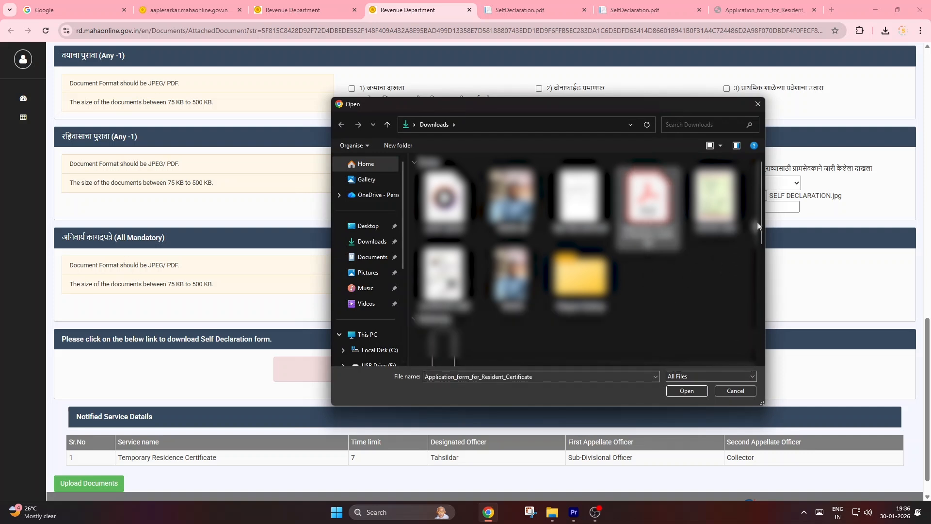
{"action": "left_click", "coordinate": [757, 104]}
Step: Choose स्वघोषणापत्र under अनिवार्य कागदपत्रे and upload the file SELF DECLARATION.jpg for it
{"action": "left_click", "coordinate": [540, 271]}
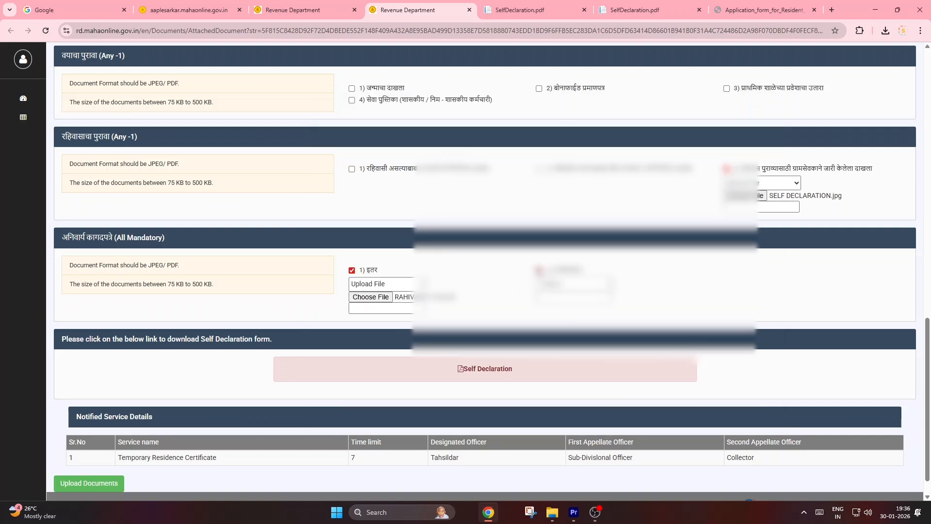
{"action": "left_click", "coordinate": [564, 286]}
{"action": "left_click", "coordinate": [562, 310]}
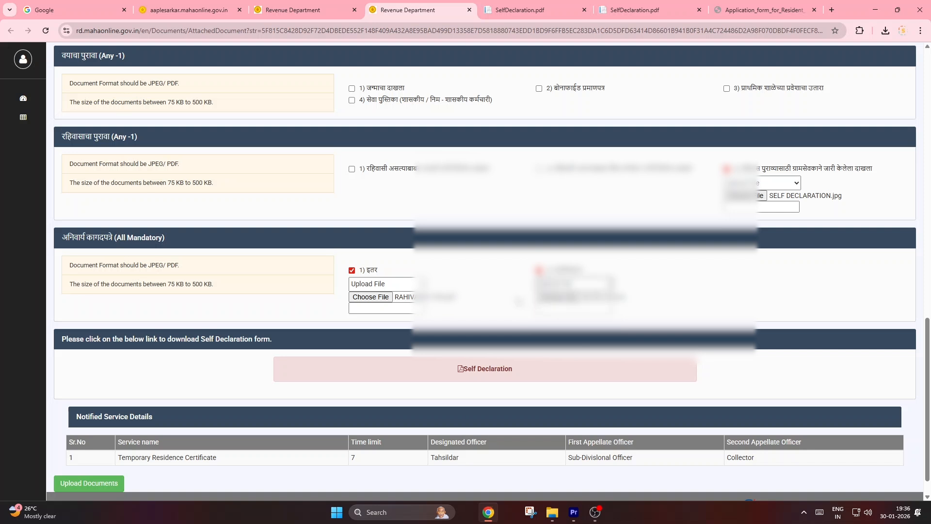
{"action": "left_click", "coordinate": [559, 297]}
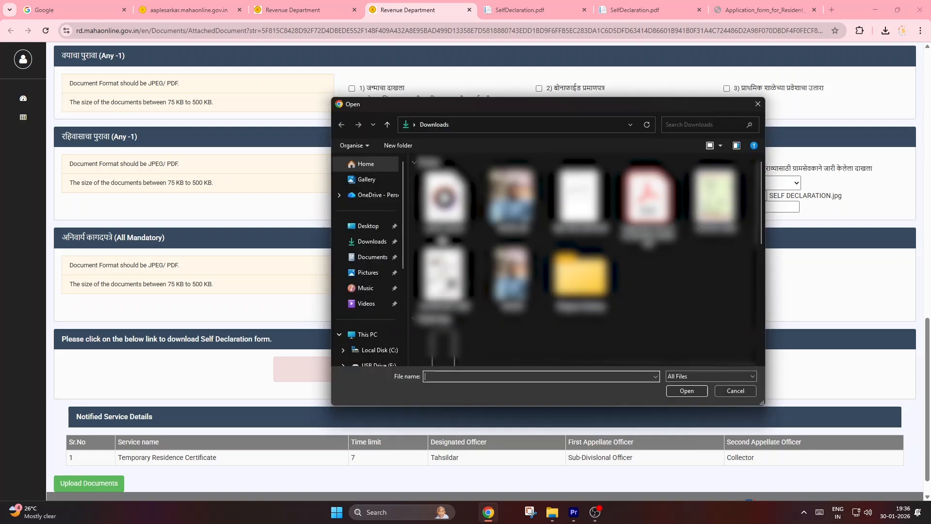
{"action": "left_click", "coordinate": [580, 199]}
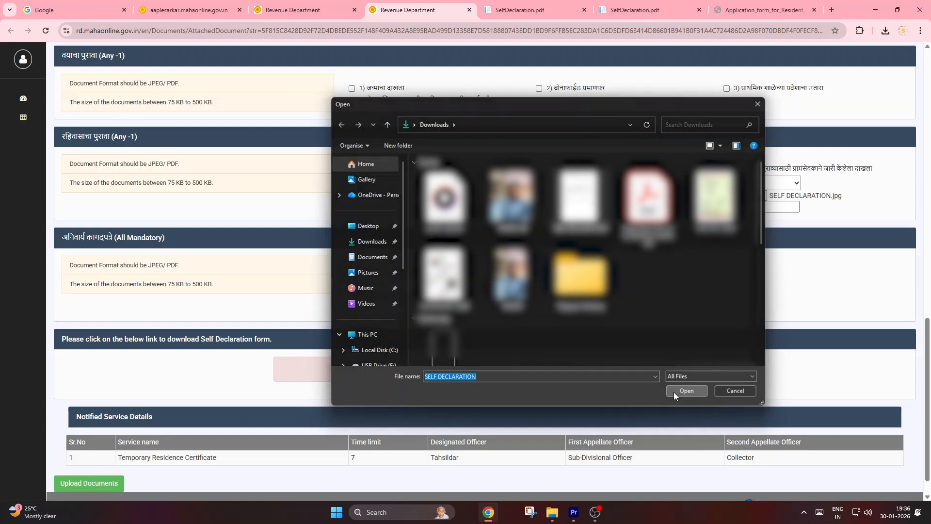
{"action": "left_click", "coordinate": [673, 391]}
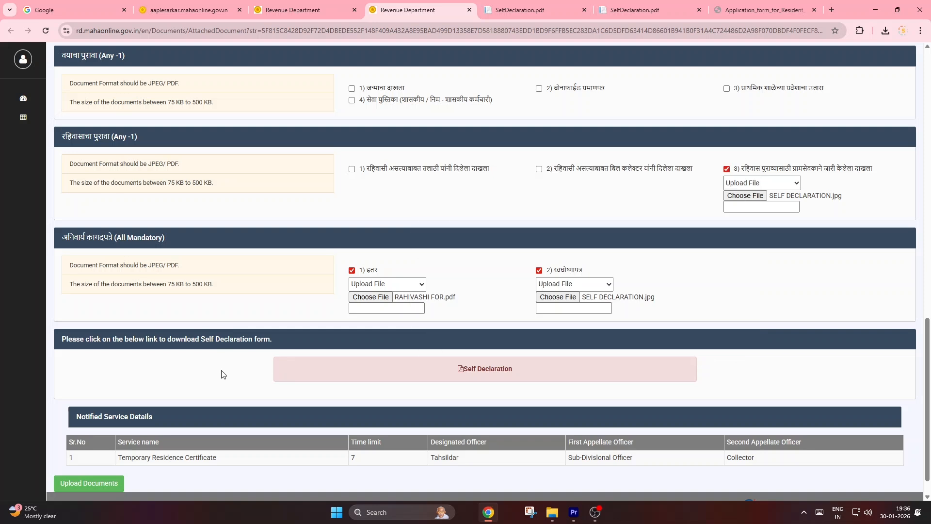
Step: Review the selected documents and submit them all to reach the payment stage
{"action": "scroll", "coordinate": [231, 379], "scroll_direction": "up", "scroll_amount": 1}
{"action": "scroll", "coordinate": [243, 386], "scroll_direction": "down", "scroll_amount": 1}
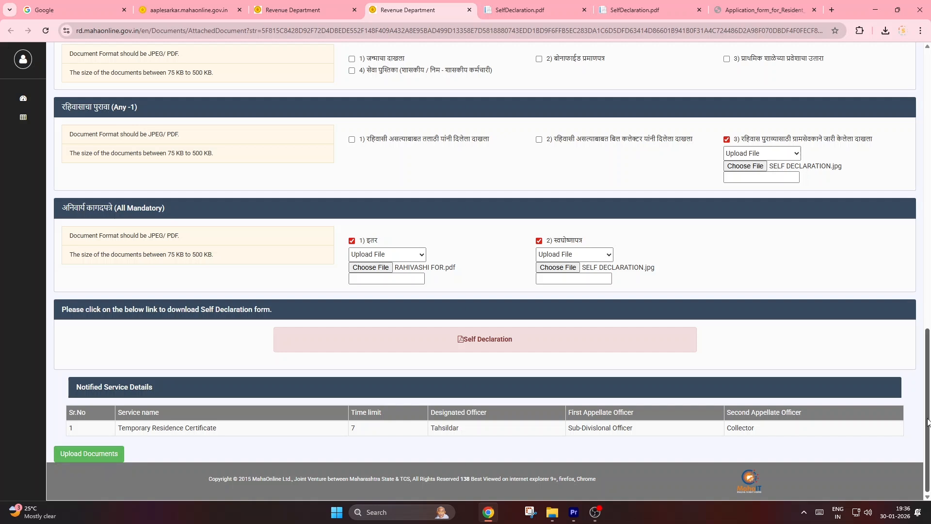
{"action": "left_click_drag", "start_coordinate": [929, 421], "coordinate": [926, 493]}
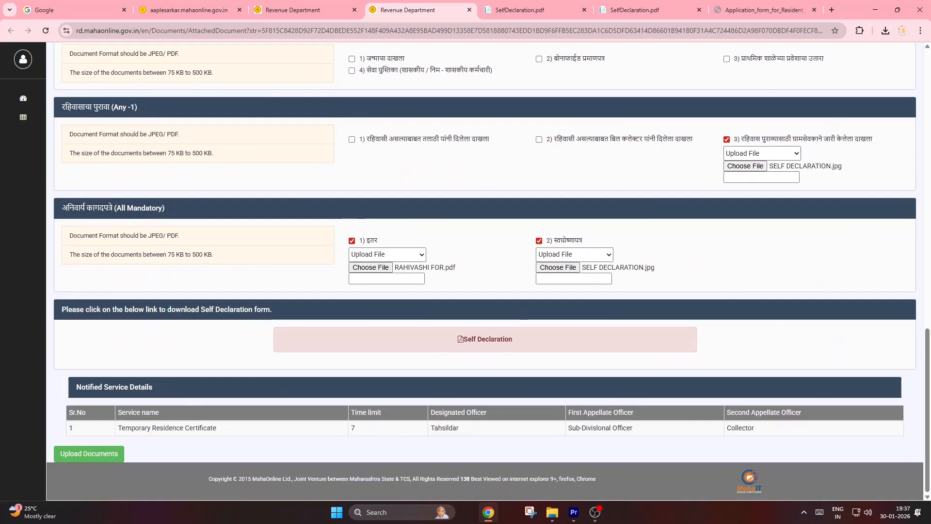
{"action": "left_click", "coordinate": [89, 453]}
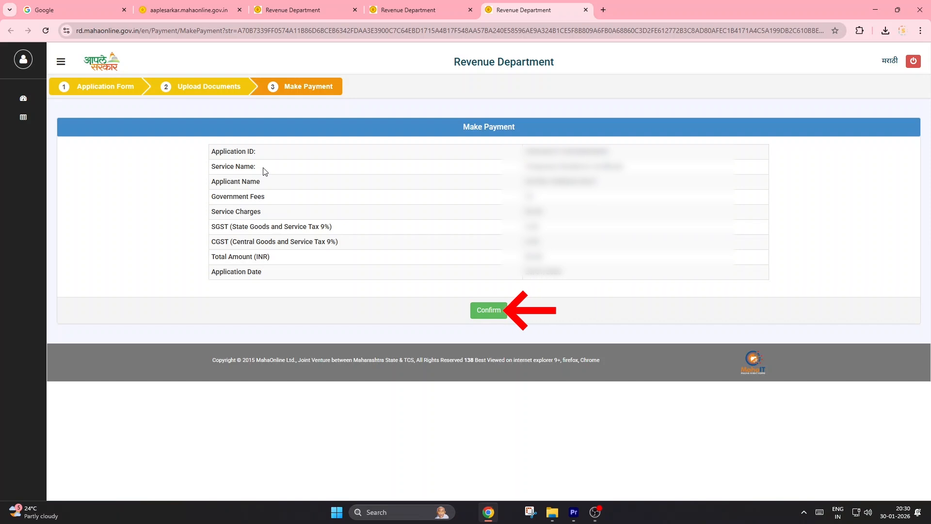
Step: Confirm the application fee details and choose PayGov(Credit/Debit Card) Master/Visa/Rupay as the payment mode
{"action": "left_click", "coordinate": [488, 313]}
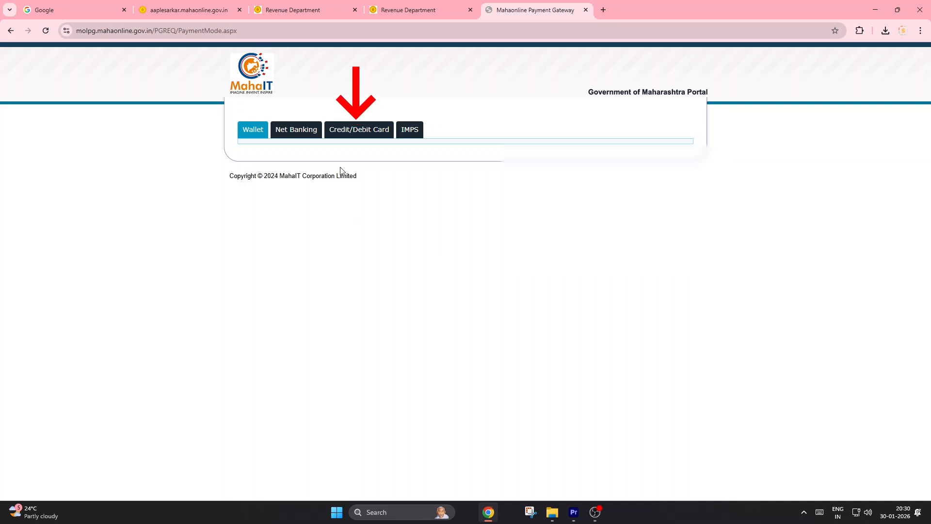
{"action": "left_click", "coordinate": [354, 130]}
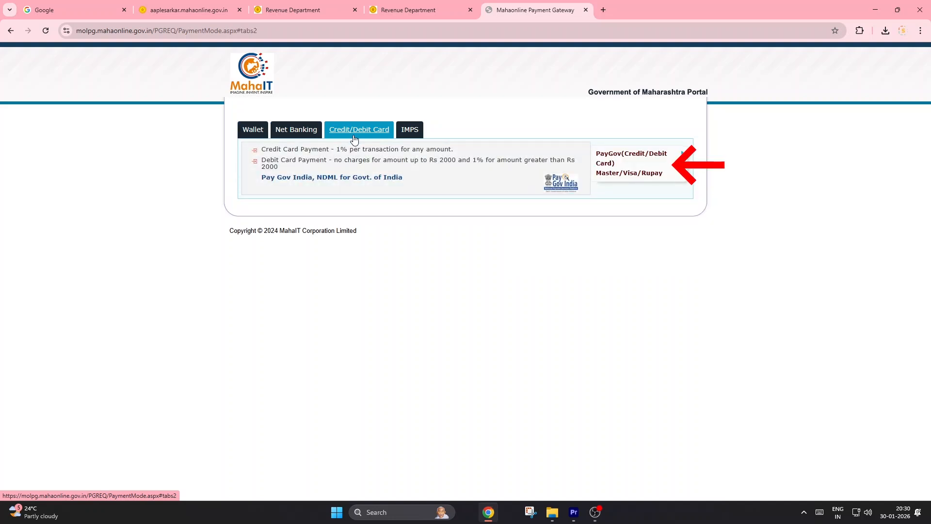
{"action": "left_click", "coordinate": [610, 168]}
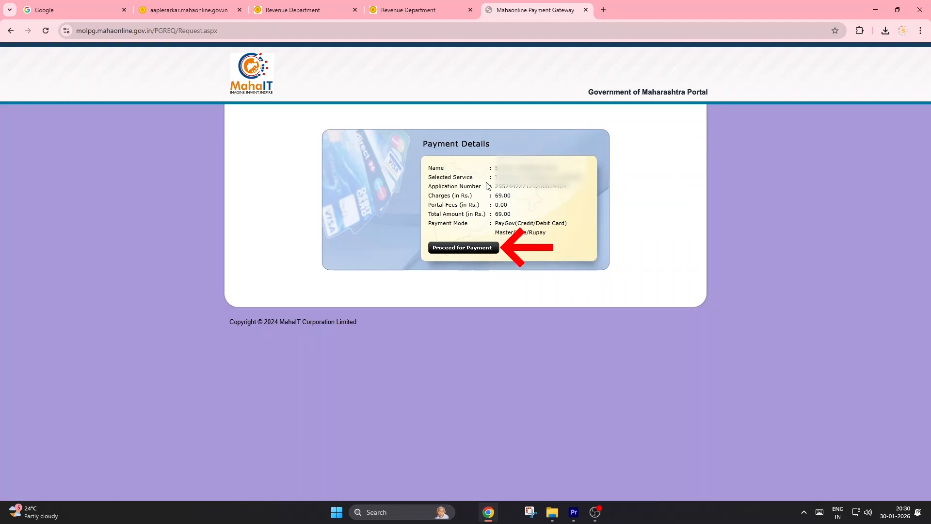
Step: Proceed for payment, choose UPI as the payment method and display its QR code
{"action": "left_click", "coordinate": [455, 249]}
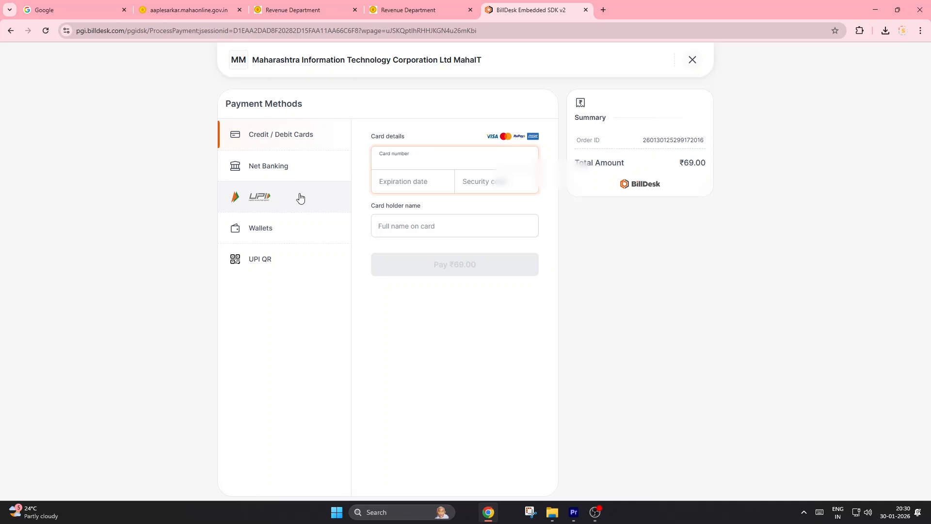
{"action": "left_click", "coordinate": [265, 198]}
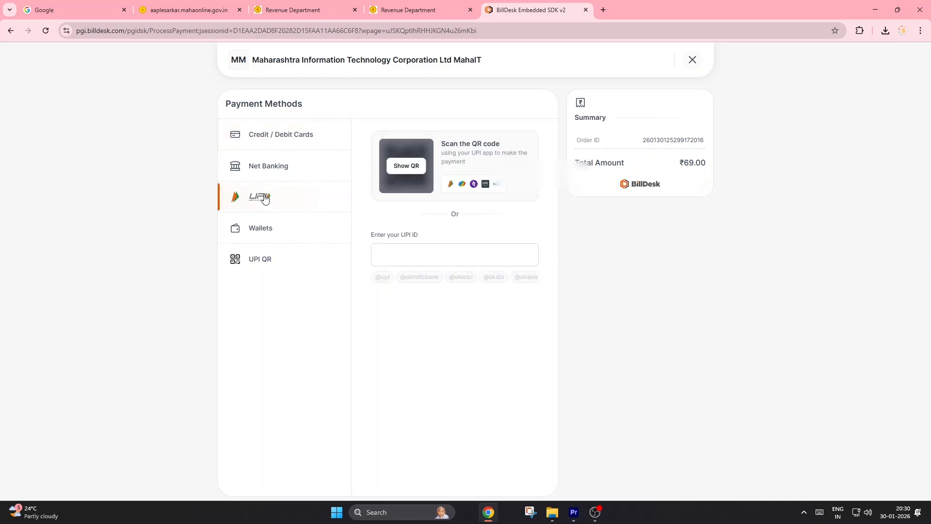
{"action": "left_click", "coordinate": [410, 167]}
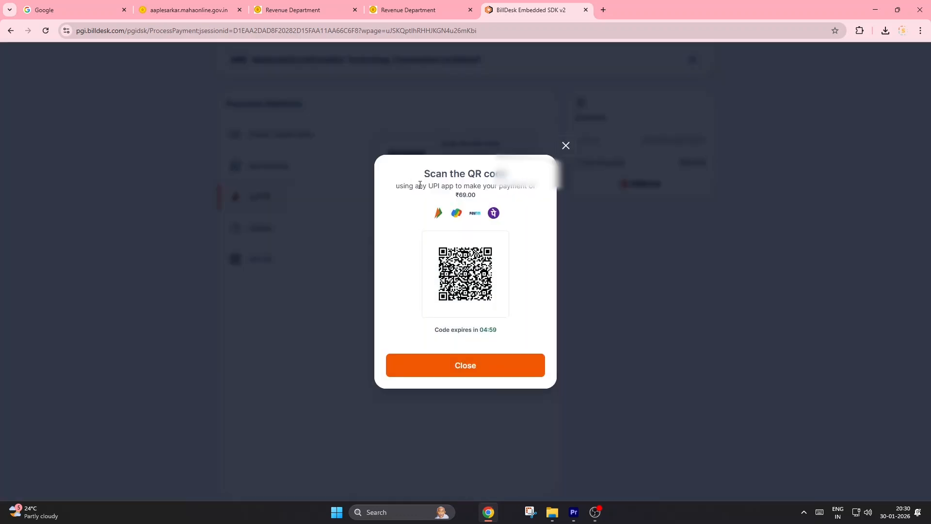